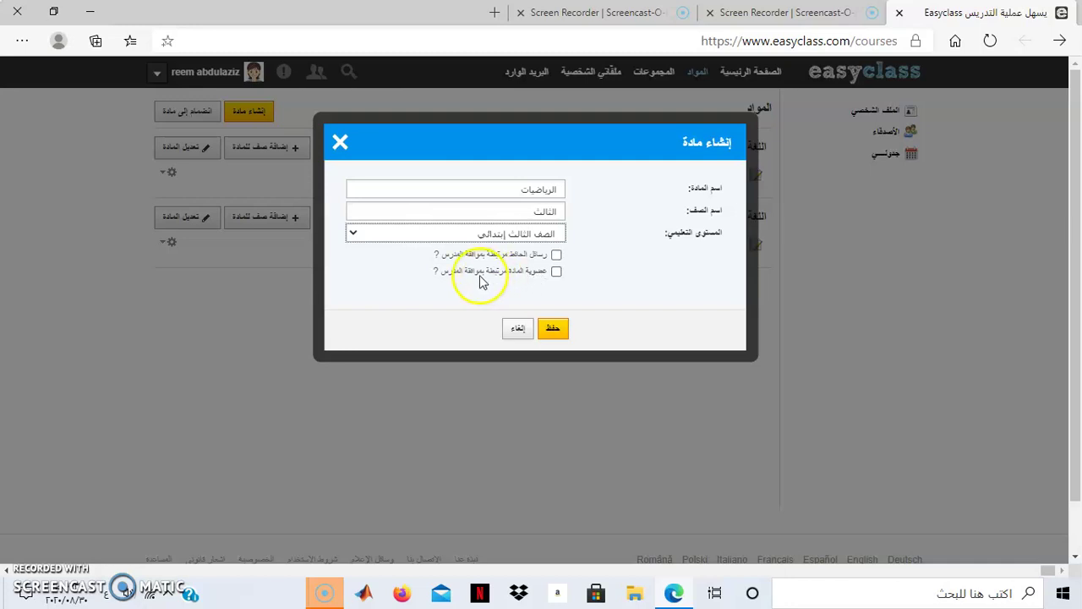
- Require teacher approval for both wall messages and course membership, and save the new الرياضيات course
{"action": "left_click", "coordinate": [556, 254]}
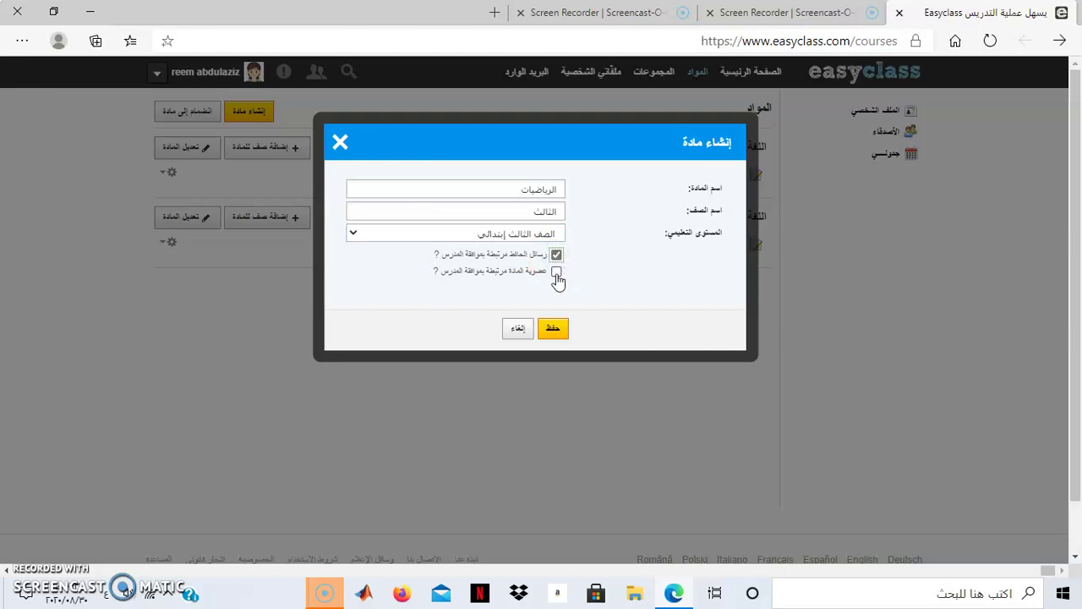
{"action": "left_click", "coordinate": [554, 331]}
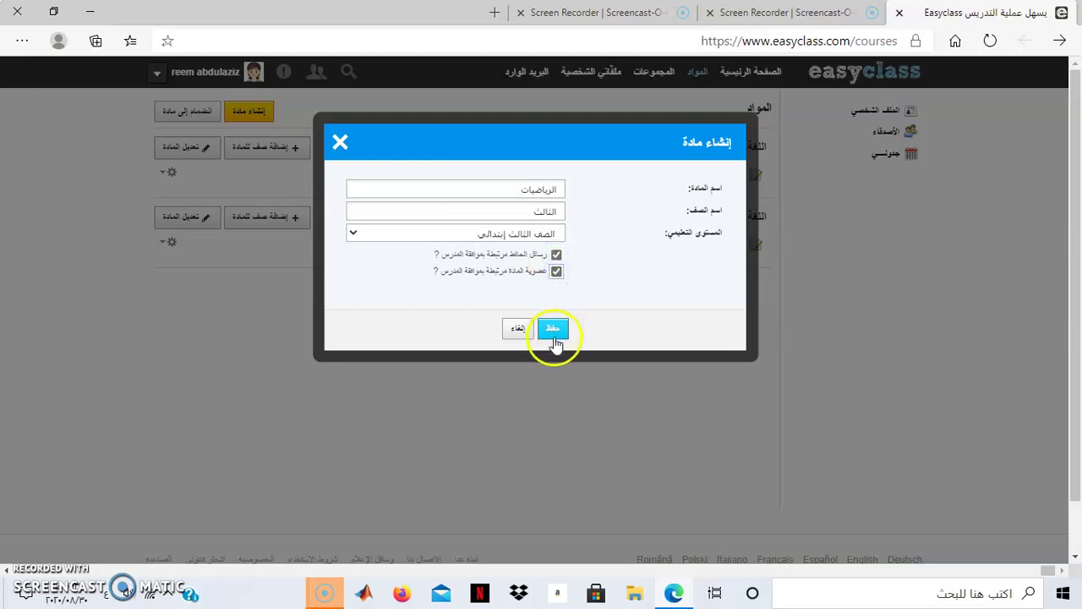
{"action": "left_click", "coordinate": [554, 332]}
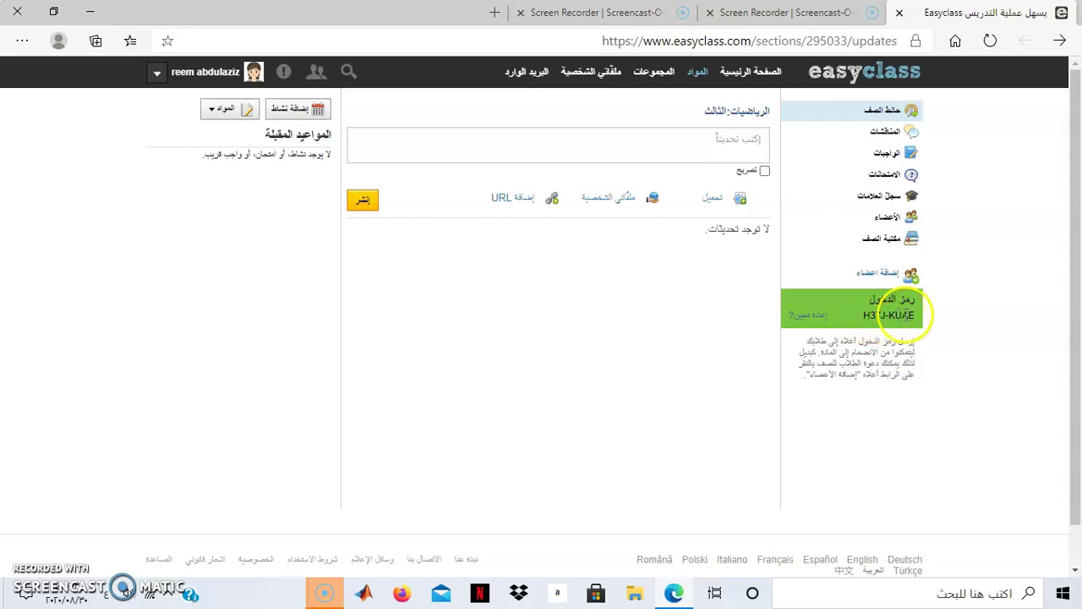
- Dismiss the access-code reset prompt without renewing the code, and publish the update "السلام عليكم" on the class wall
{"action": "left_click", "coordinate": [812, 318]}
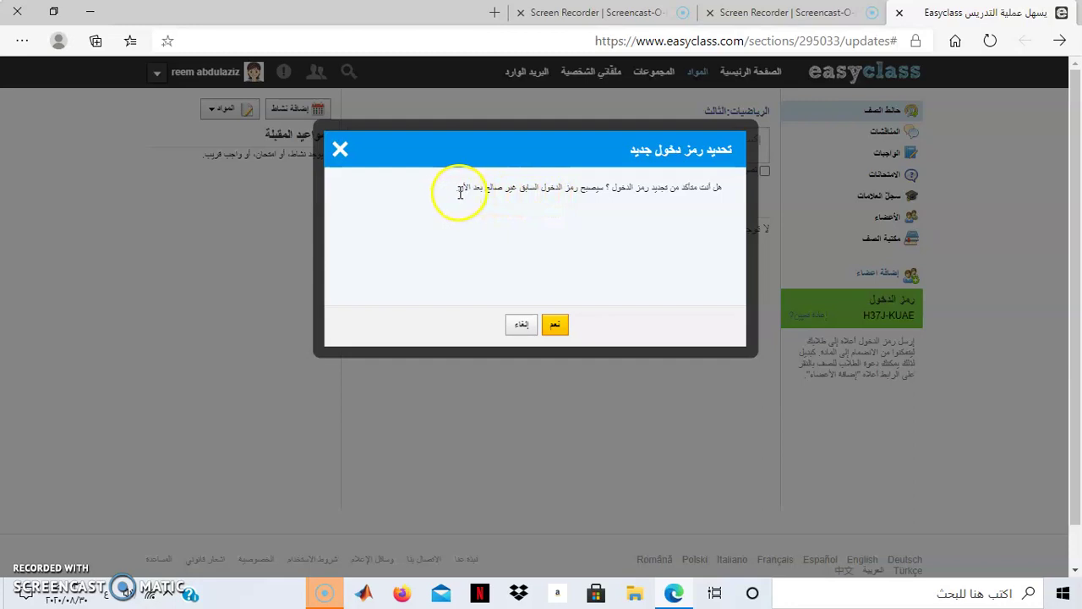
{"action": "left_click", "coordinate": [341, 153]}
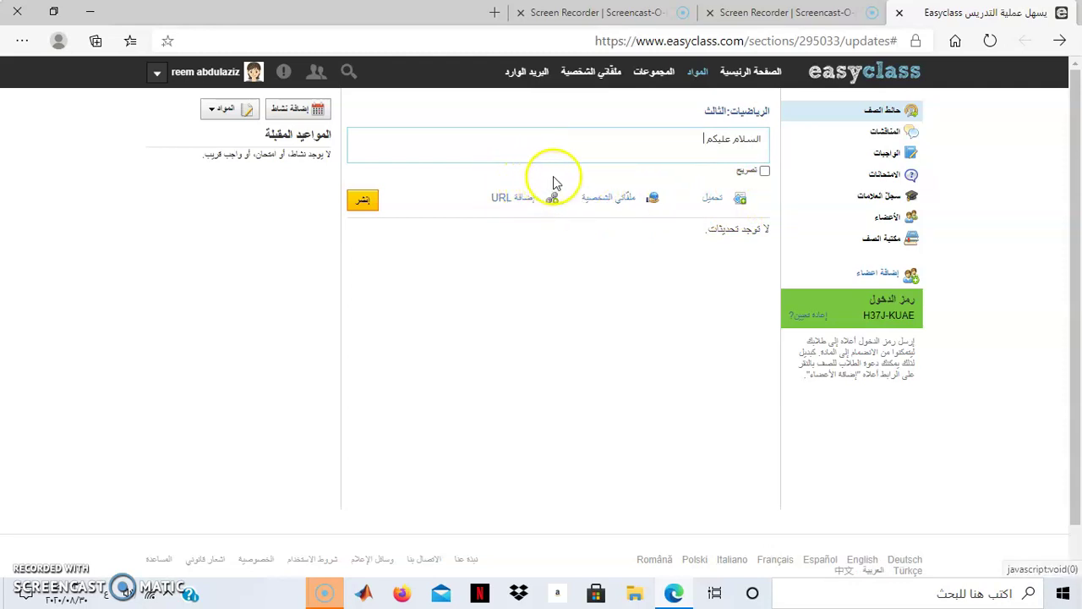
{"action": "left_click", "coordinate": [365, 203]}
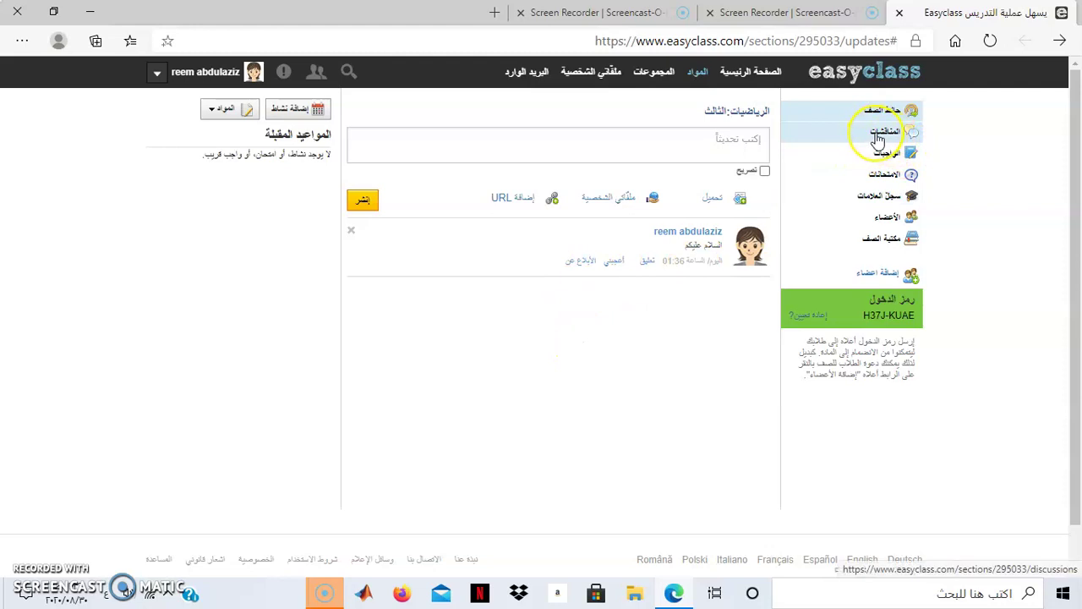
- Create a class discussion titled "الجمع" with the topic "ماالفرق بين الجمع و الطرح", visible to the related class only
{"action": "left_click", "coordinate": [877, 137]}
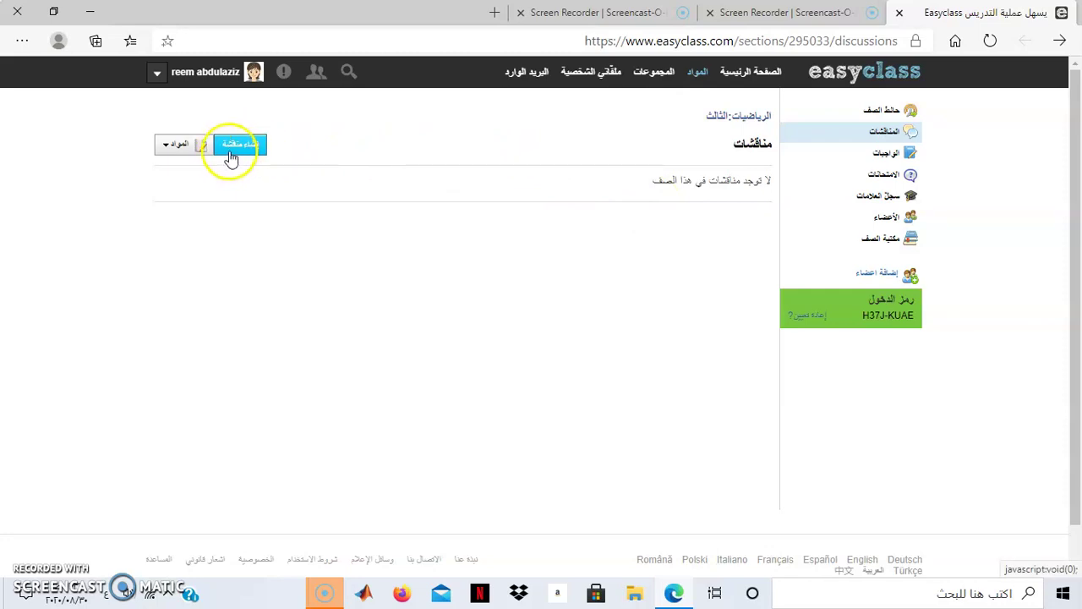
{"action": "left_click", "coordinate": [166, 149]}
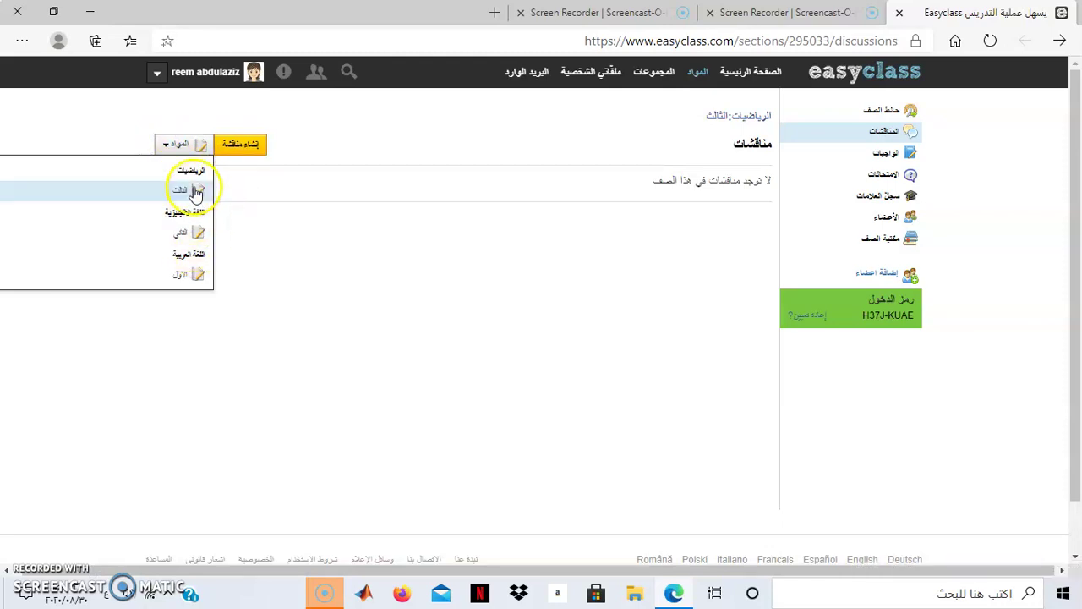
{"action": "left_click", "coordinate": [311, 243]}
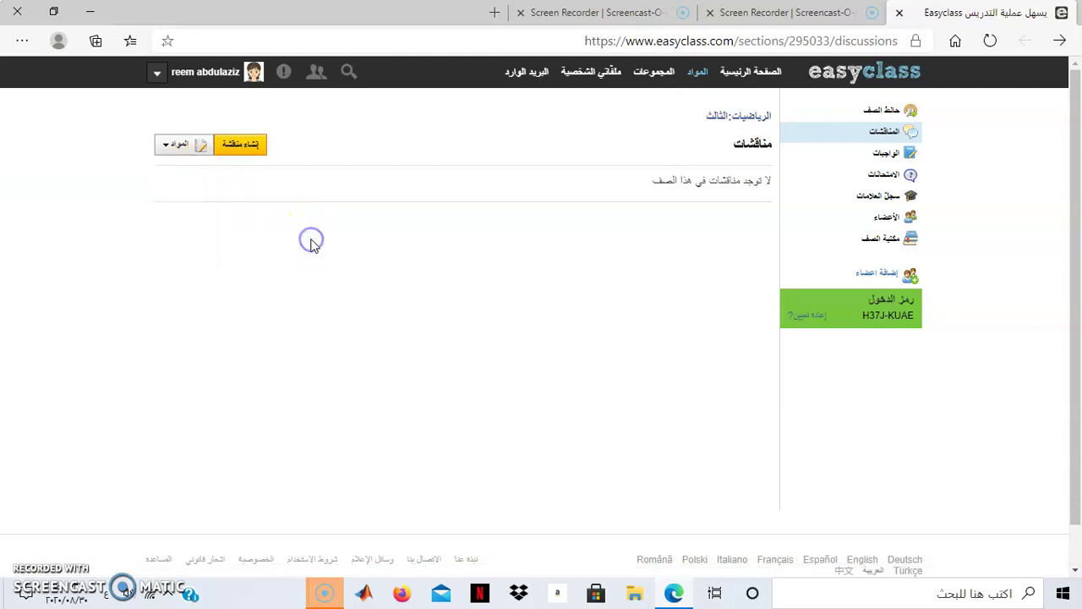
{"action": "left_click", "coordinate": [248, 147]}
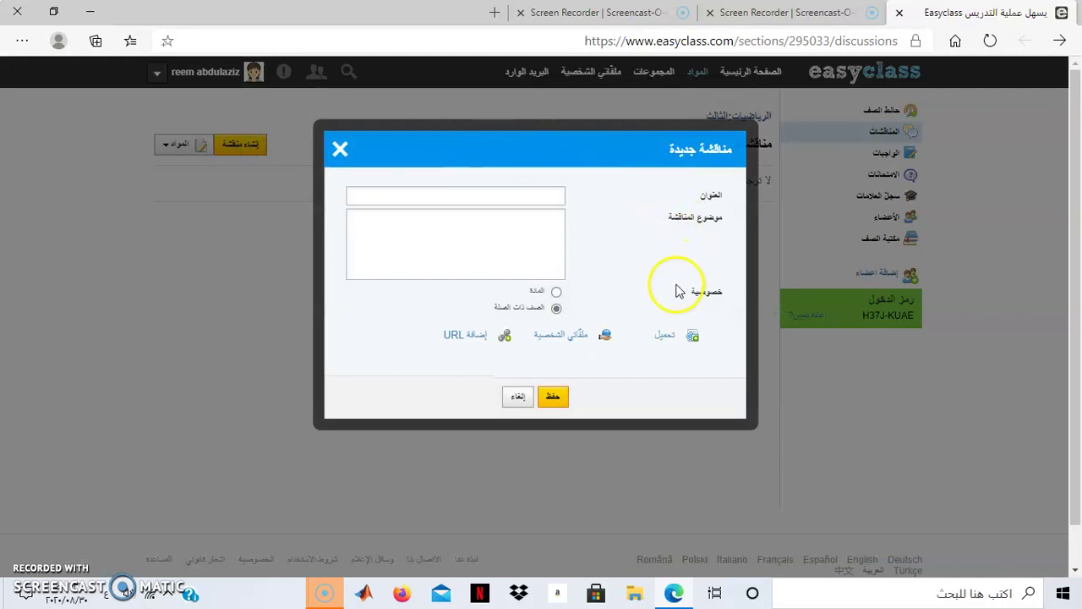
{"action": "left_click", "coordinate": [555, 196]}
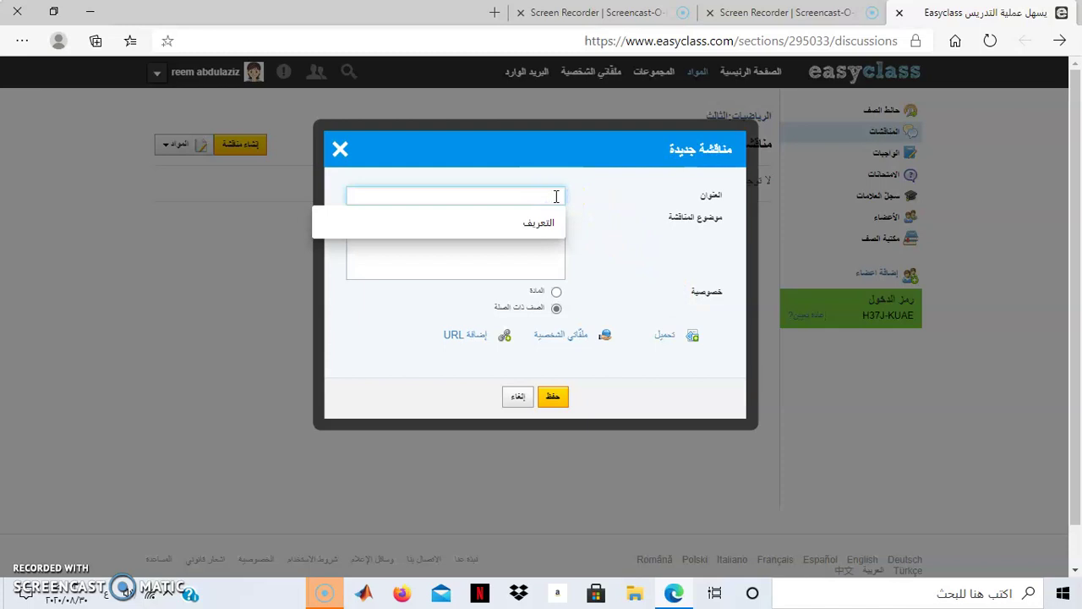
{"action": "type", "text": "الجمع"}
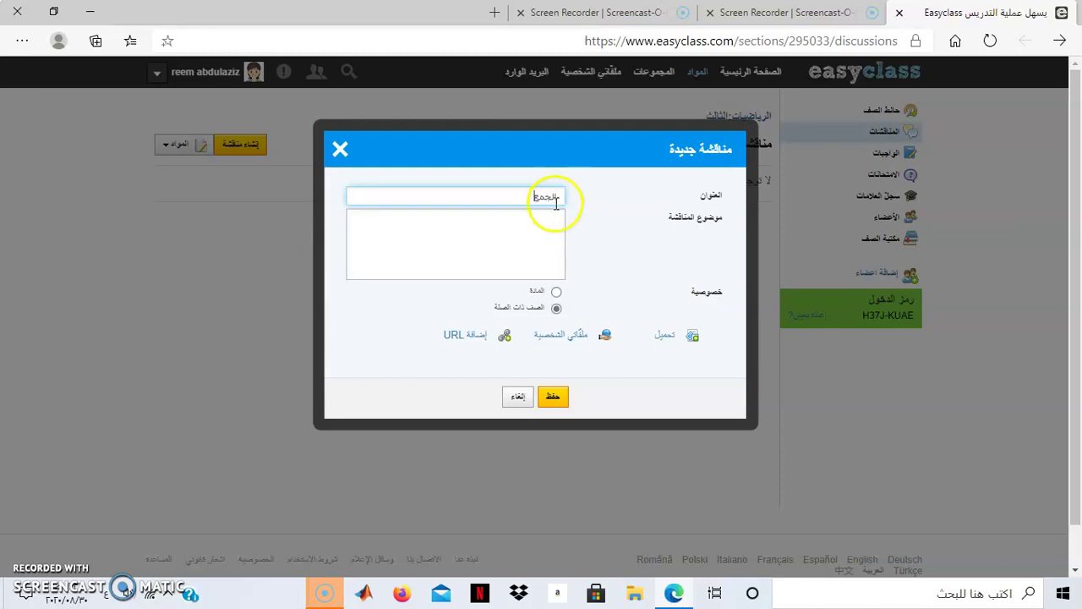
{"action": "left_click", "coordinate": [551, 226]}
{"action": "left_click", "coordinate": [551, 225]}
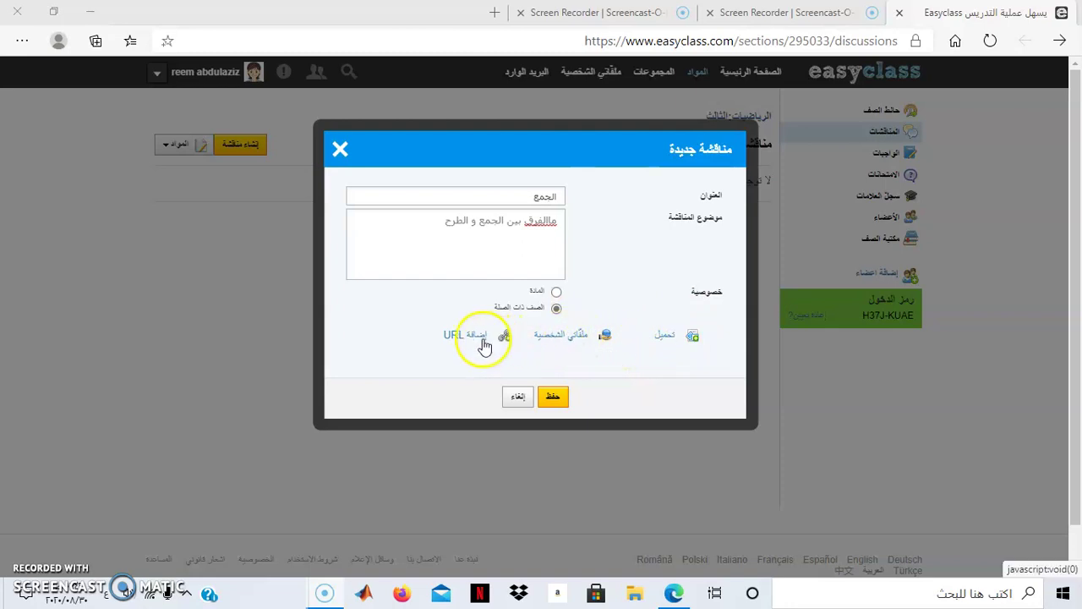
{"action": "left_click", "coordinate": [554, 399]}
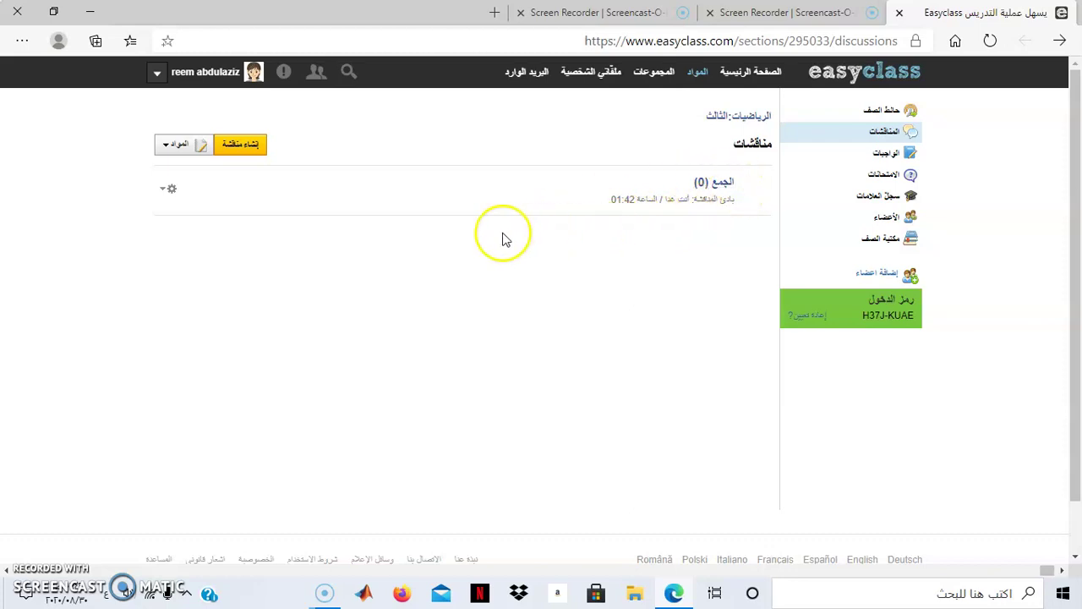
{"action": "left_click", "coordinate": [169, 190]}
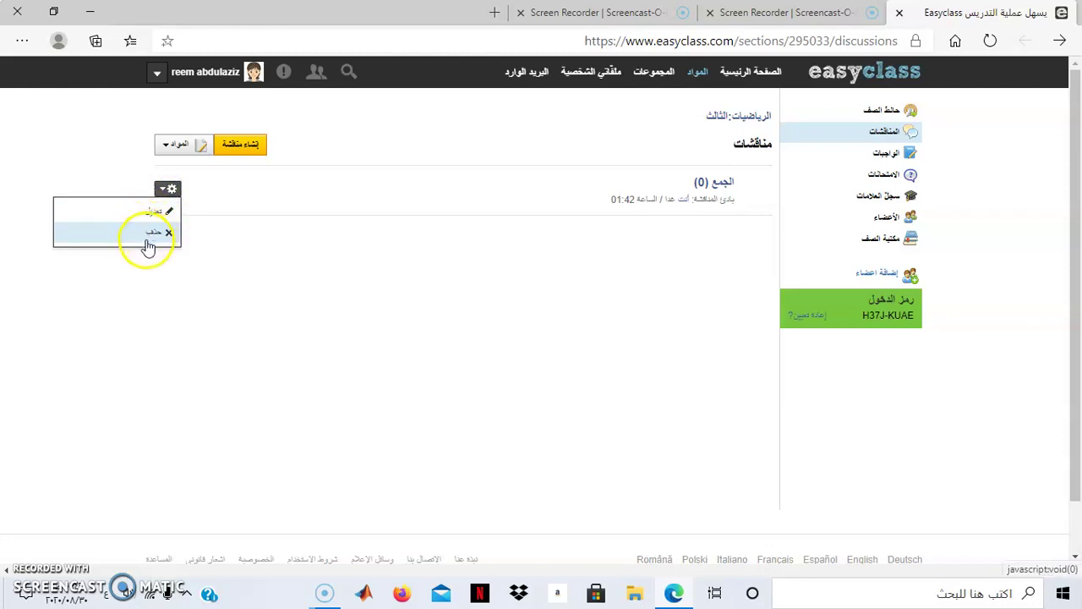
{"action": "left_click", "coordinate": [300, 265]}
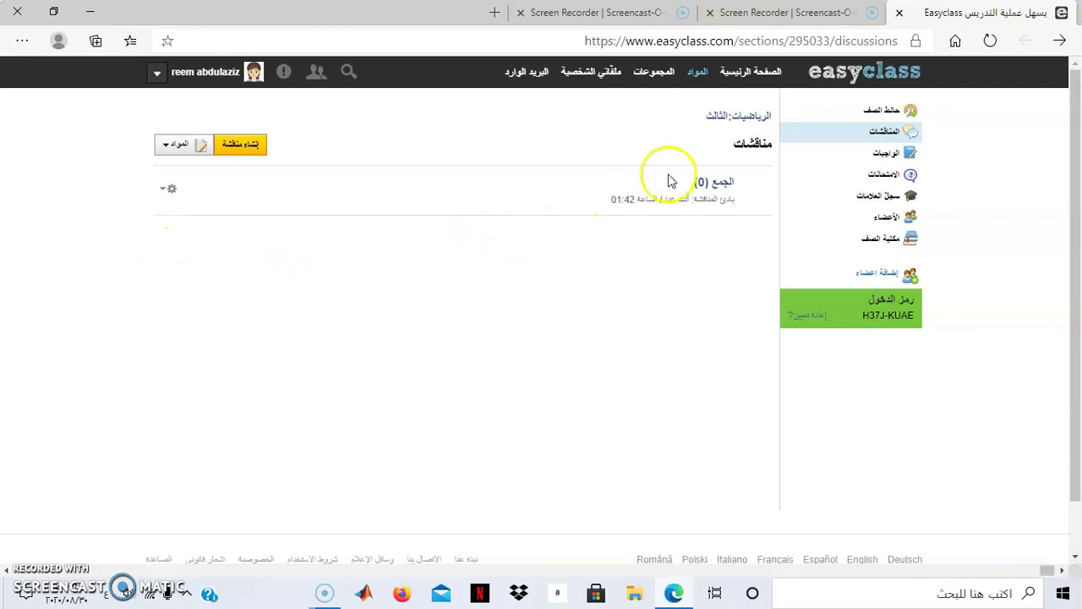
- Fill in a new graded assignment named "المسائل" with the explanation "حل مسائل الكتاب للدرس الاول" and a grade value of 10
{"action": "left_click", "coordinate": [889, 159]}
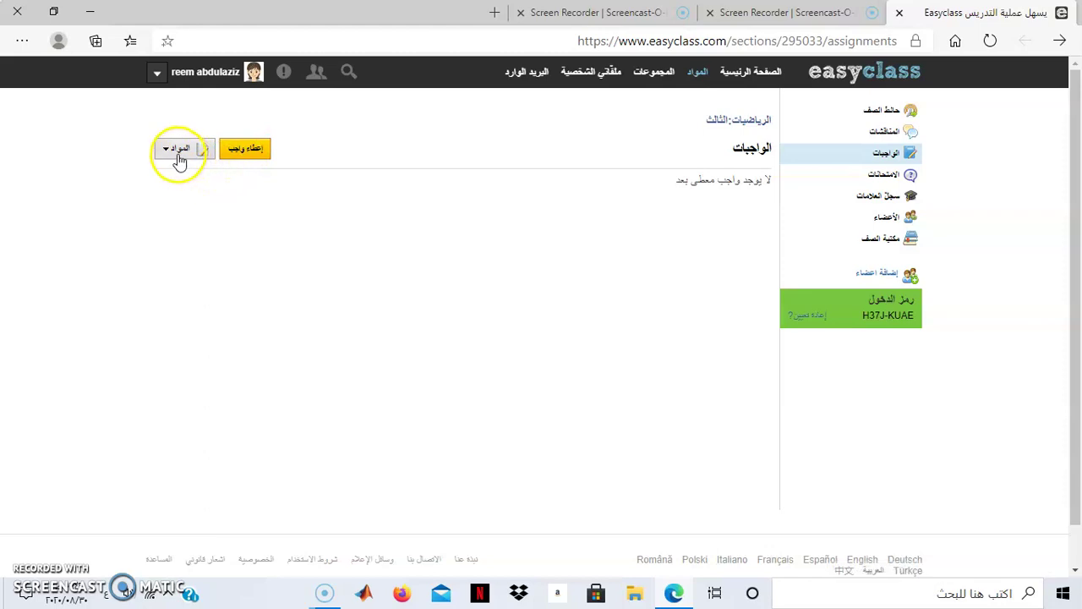
{"action": "left_click", "coordinate": [247, 152]}
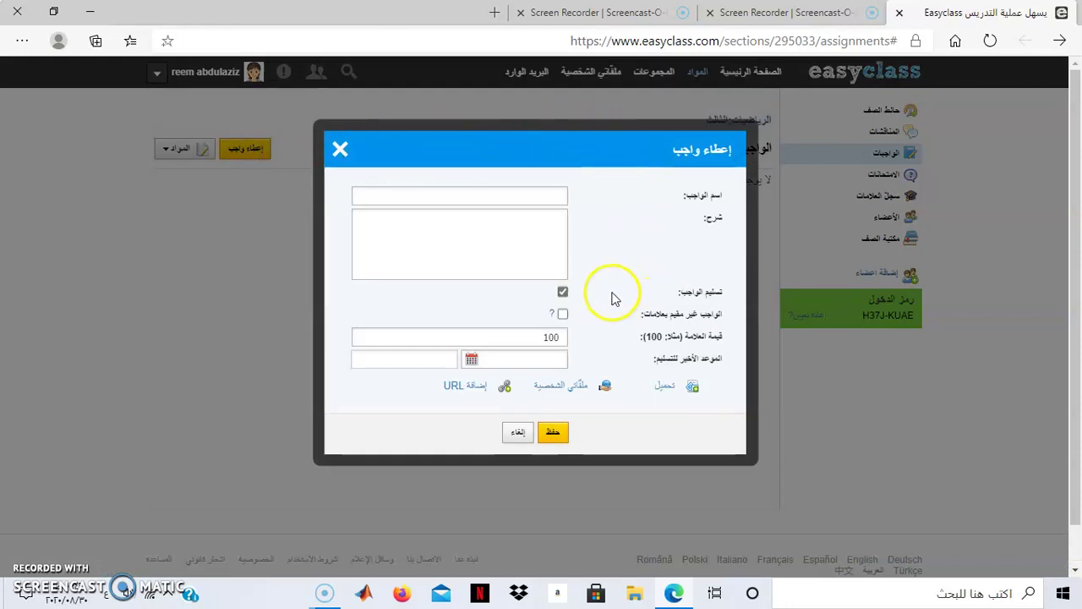
{"action": "left_click", "coordinate": [545, 195]}
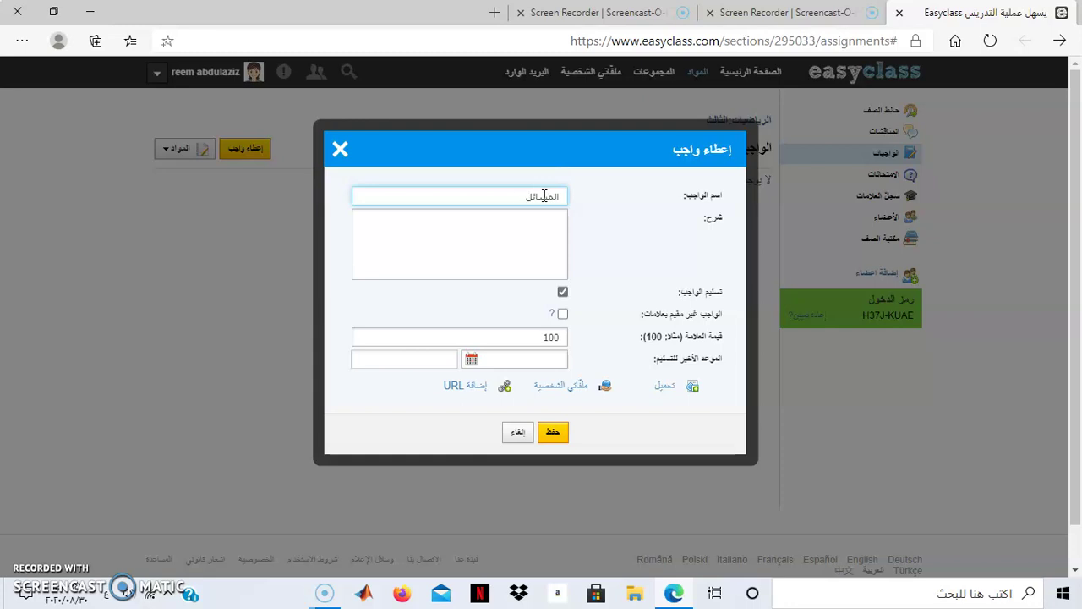
{"action": "left_click", "coordinate": [551, 227]}
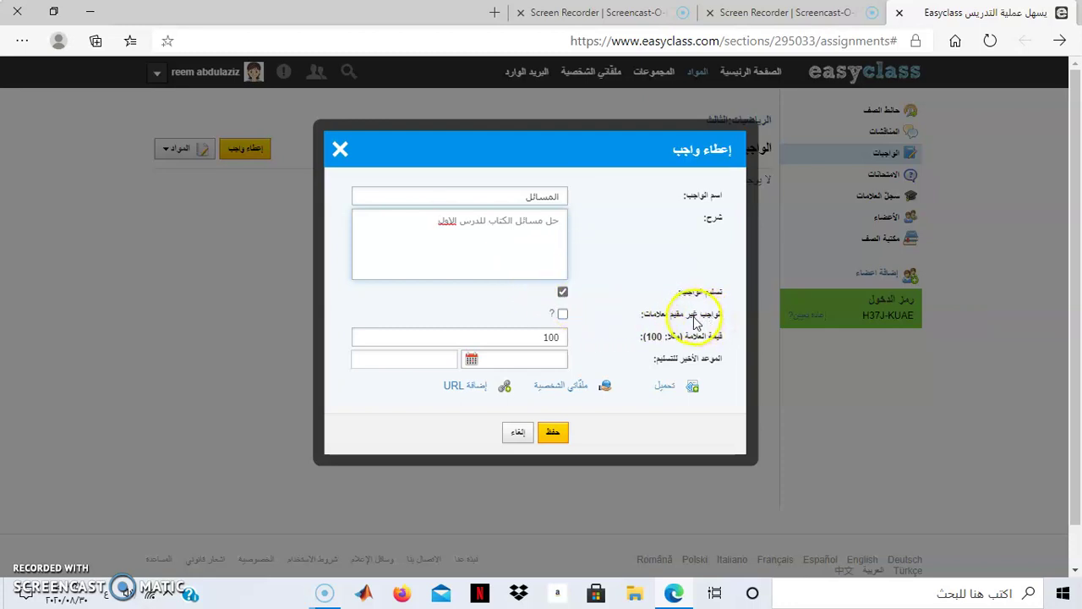
{"action": "left_click", "coordinate": [558, 336]}
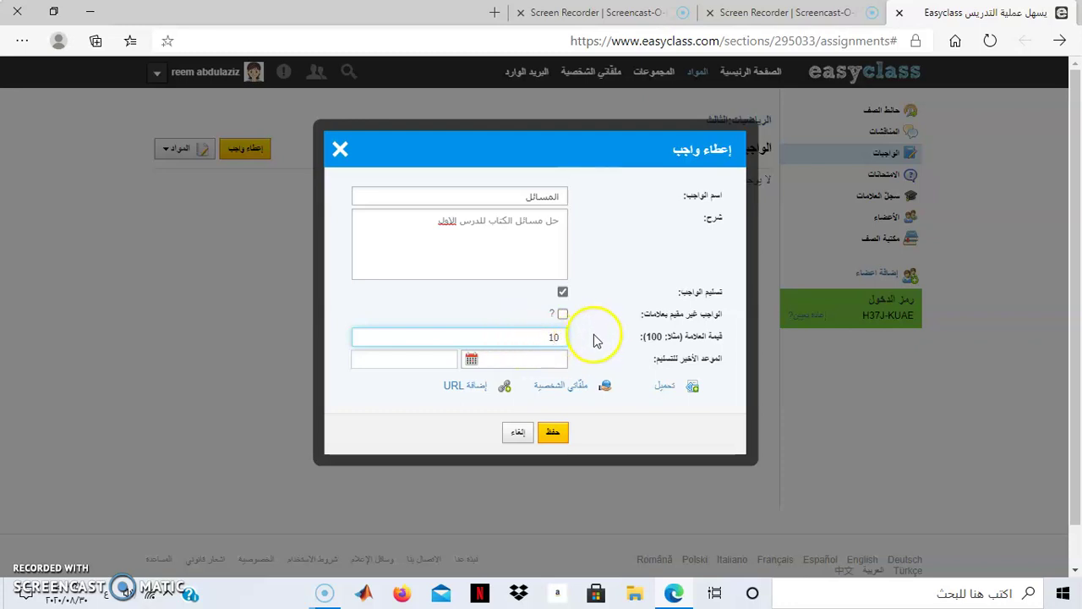
{"action": "type", "text": "0"}
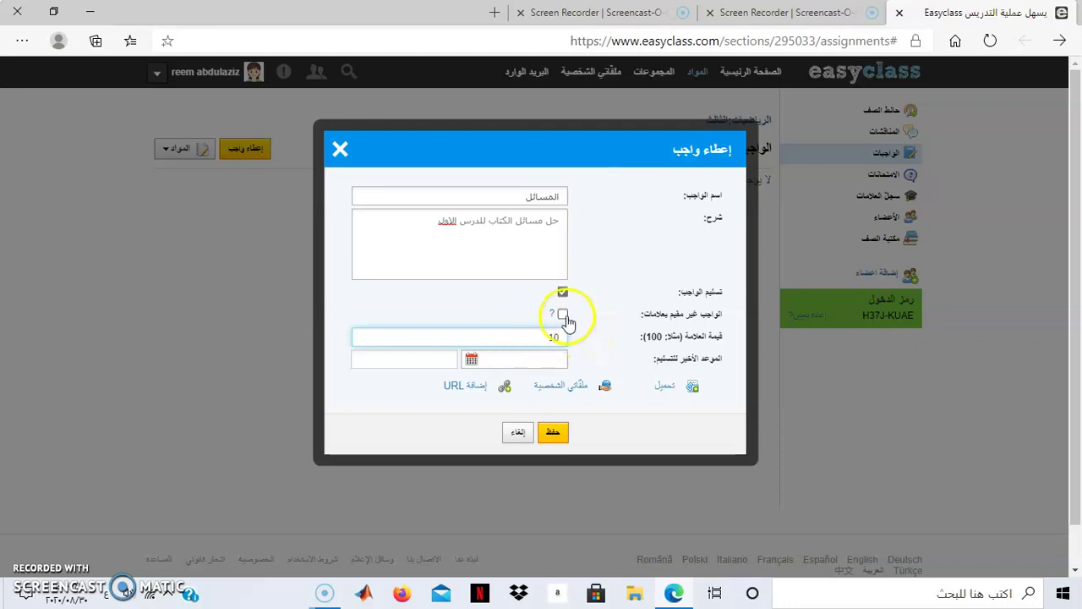
{"action": "left_click", "coordinate": [563, 316]}
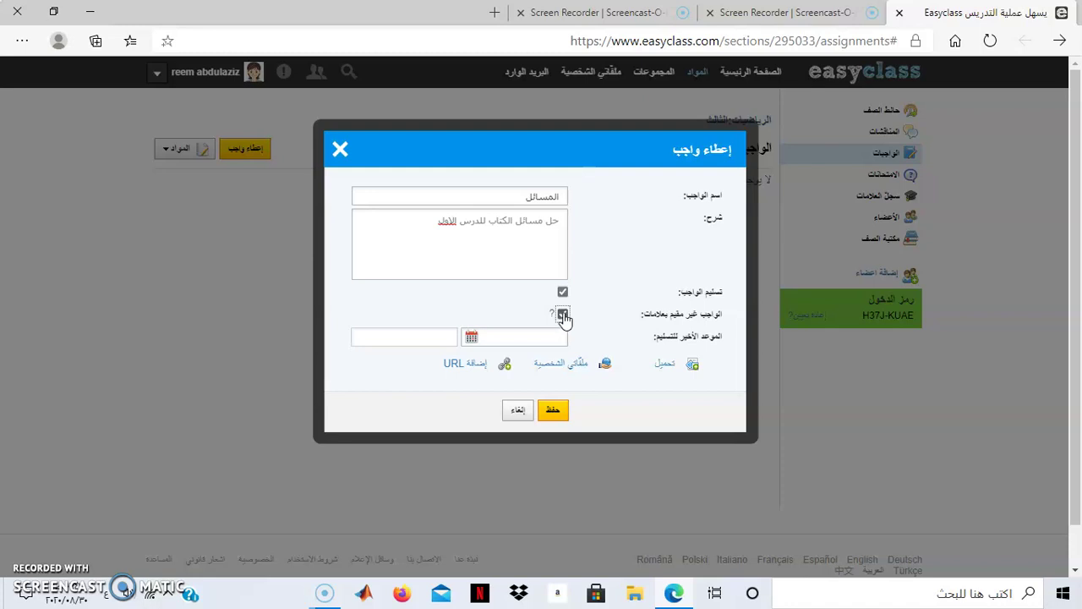
{"action": "left_click", "coordinate": [563, 315]}
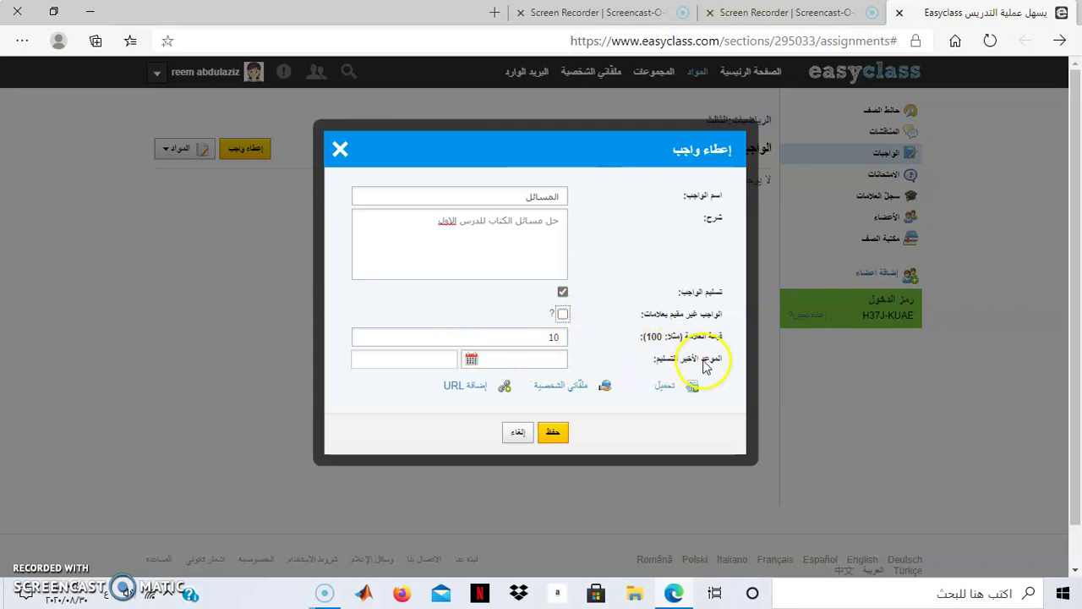
- Set the assignment's submission deadline to 31-08-2020 at 11:44 and save the assignment
{"action": "left_click", "coordinate": [492, 358]}
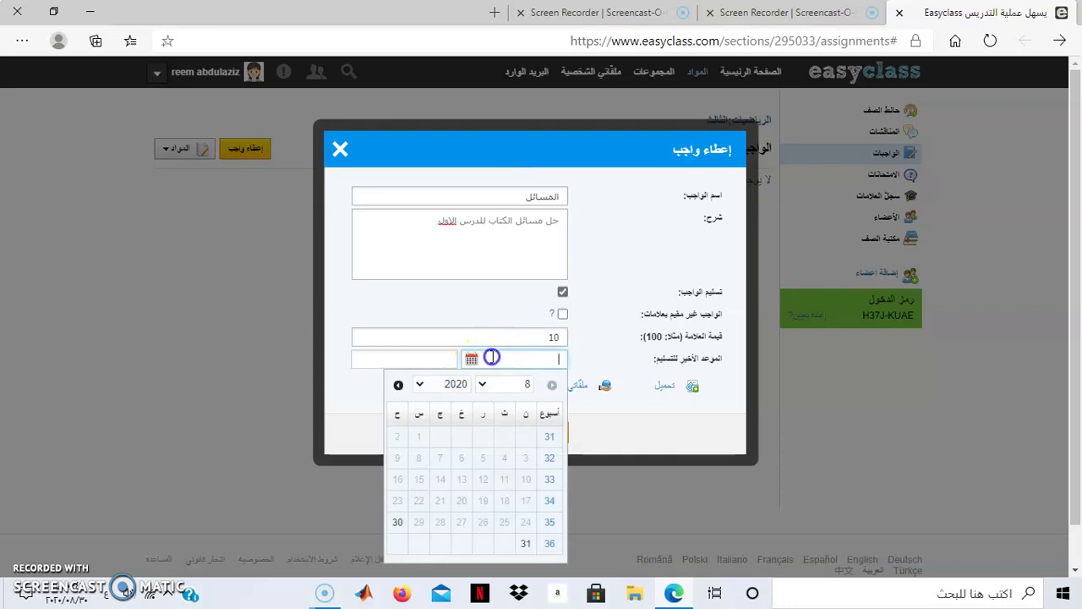
{"action": "left_click", "coordinate": [525, 543]}
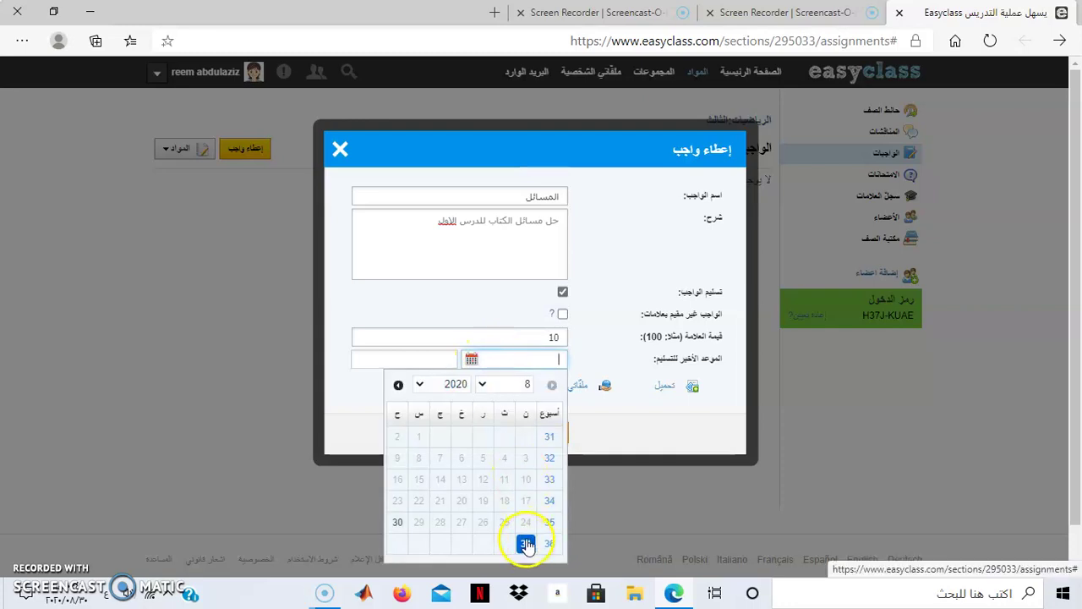
{"action": "left_click", "coordinate": [401, 361]}
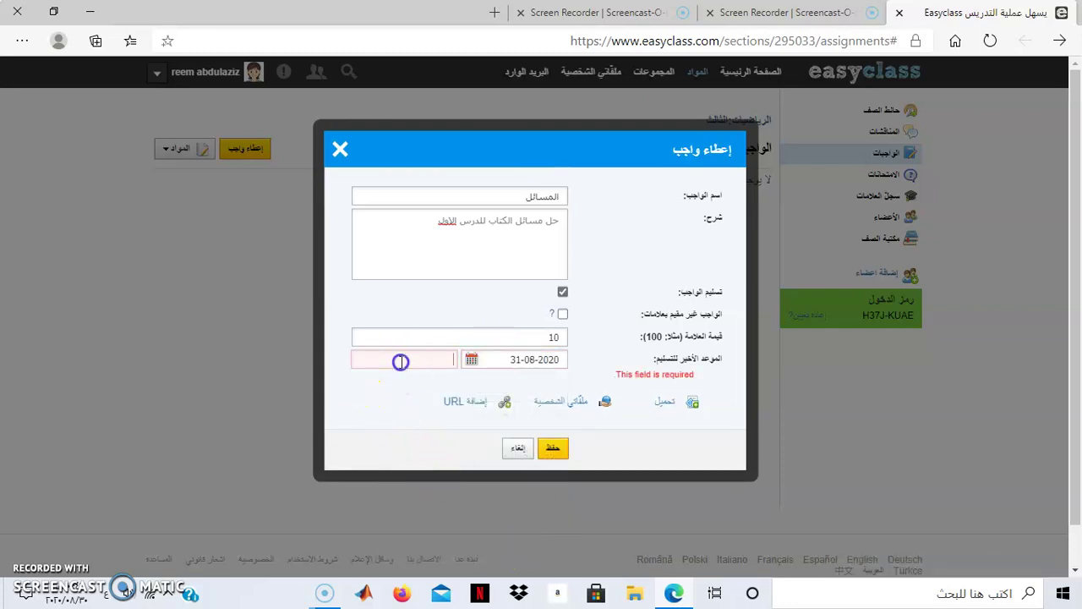
{"action": "left_click", "coordinate": [402, 361]}
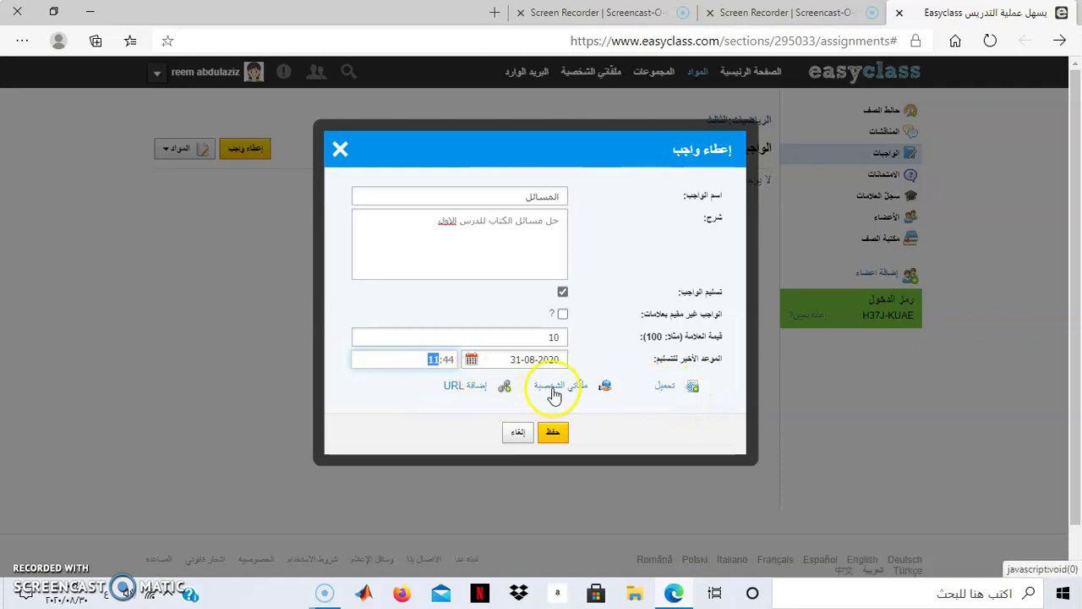
{"action": "left_click", "coordinate": [553, 434]}
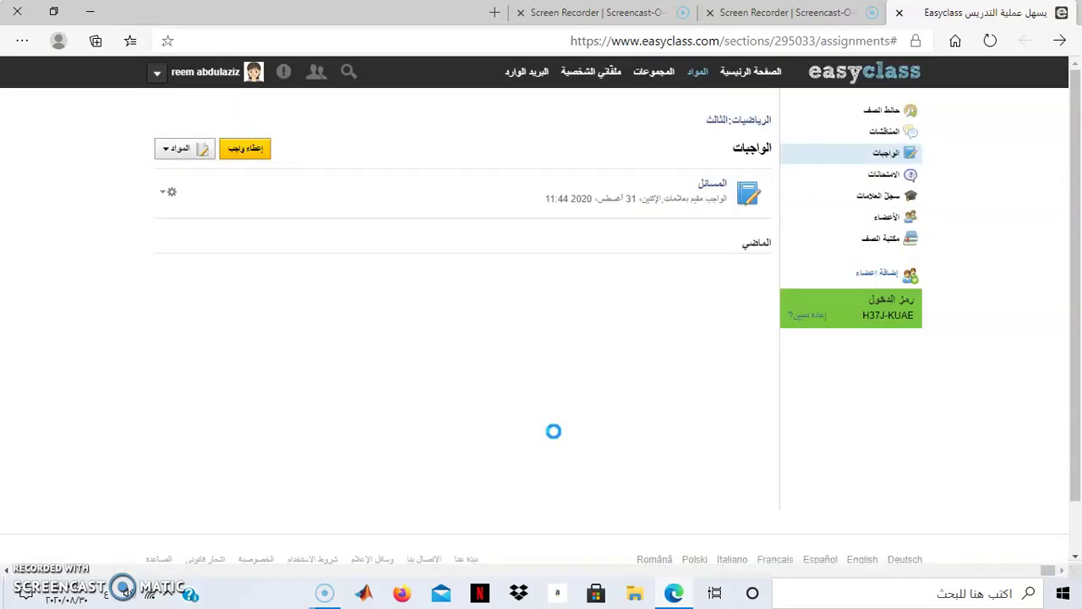
- Open the المسائل assignment and review its details and its edit and delete options
{"action": "left_click", "coordinate": [714, 186]}
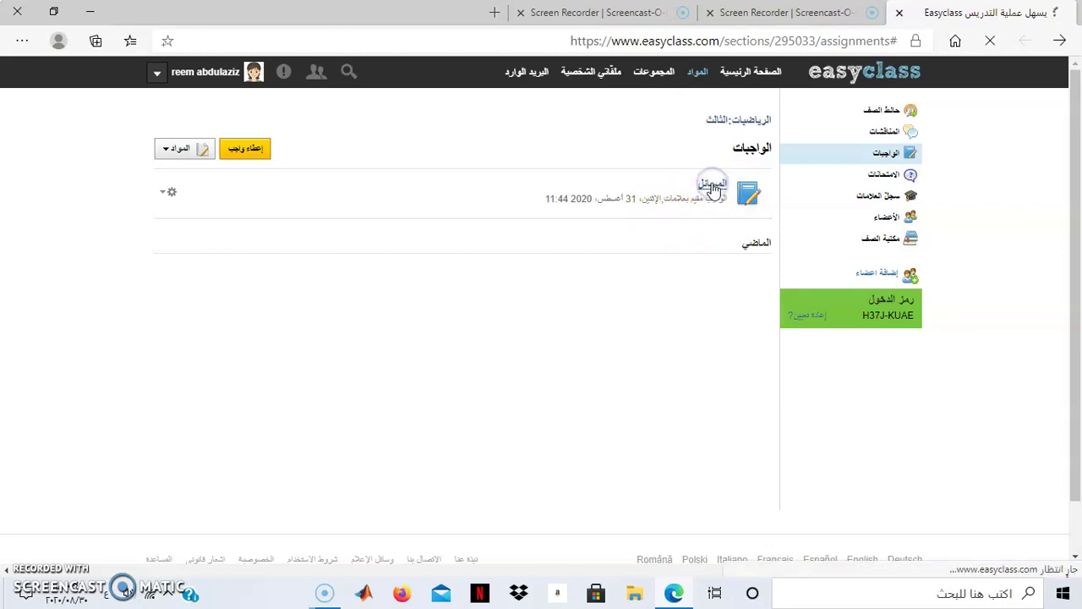
{"action": "left_click", "coordinate": [720, 165]}
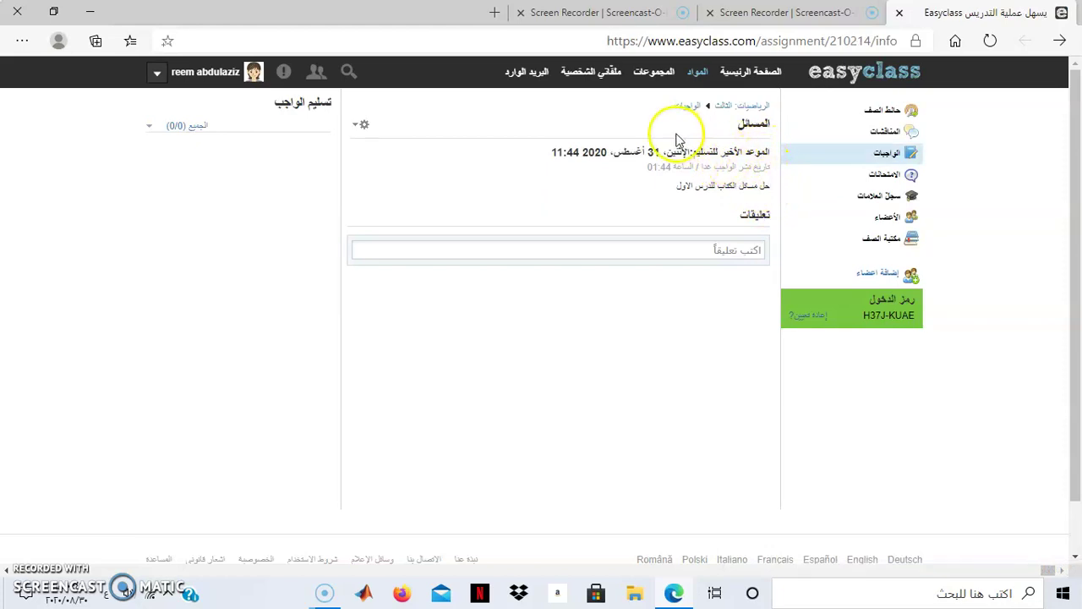
{"action": "left_click", "coordinate": [362, 126]}
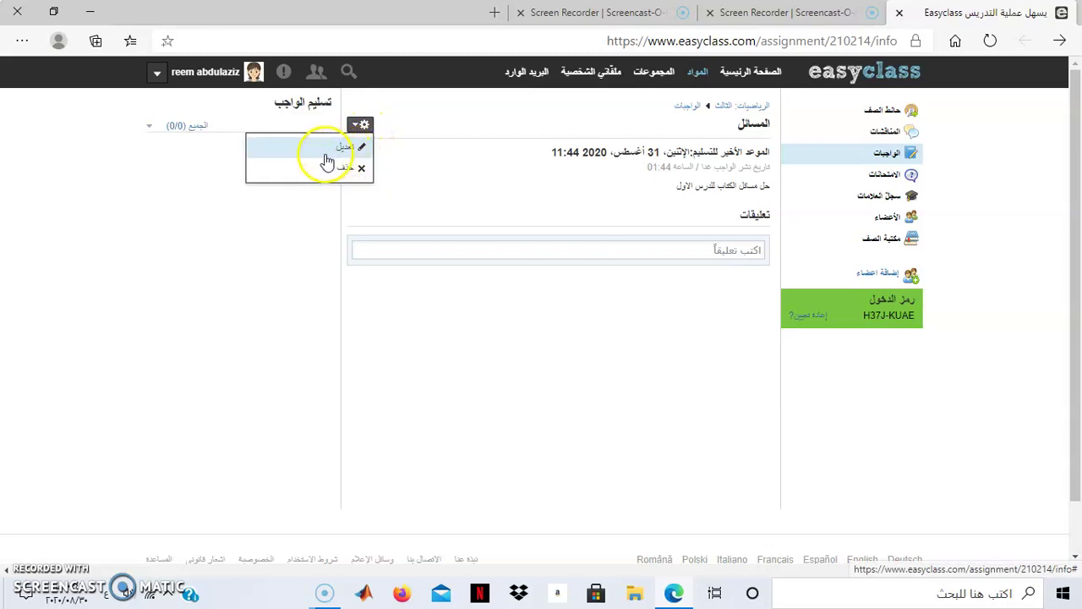
{"action": "left_click", "coordinate": [442, 291]}
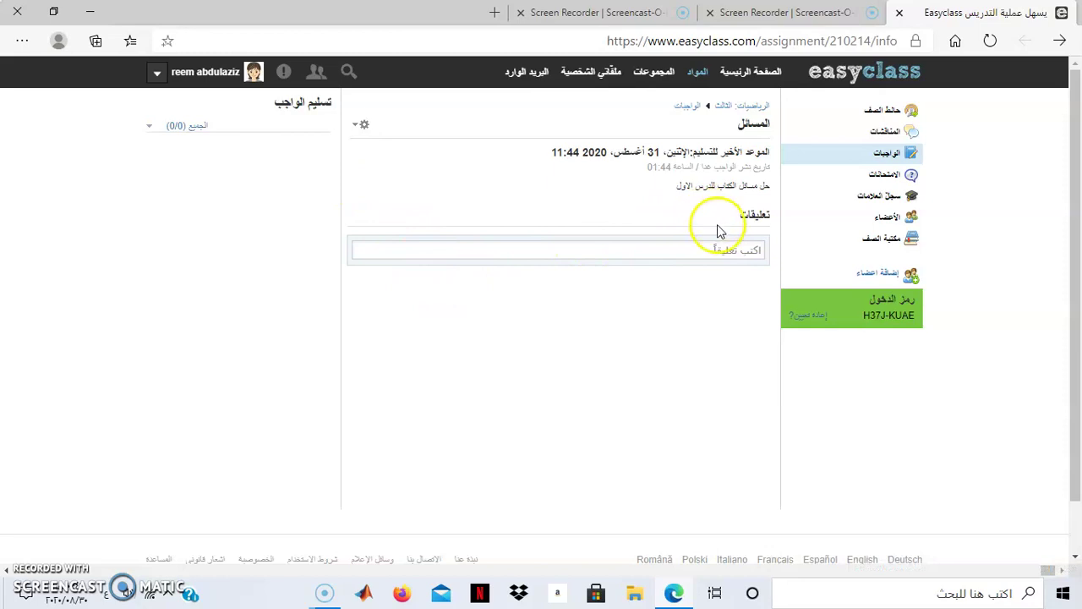
- Create a graded exam named "الامتحان الاول" with comments enabled and a submission deadline of 30-08-2020 at 04:45
{"action": "left_click", "coordinate": [894, 177]}
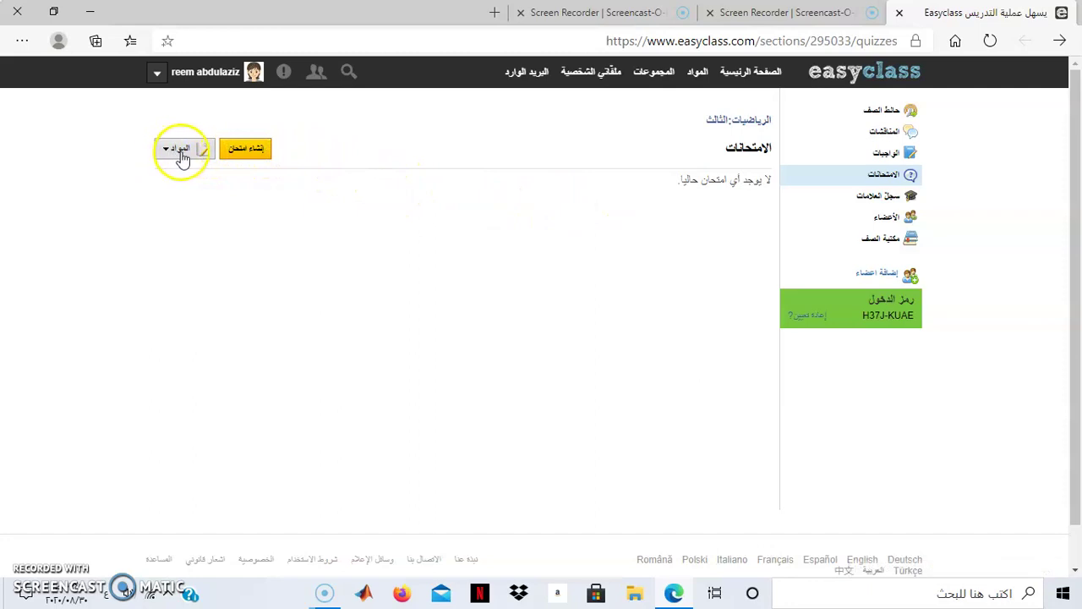
{"action": "left_click", "coordinate": [254, 152]}
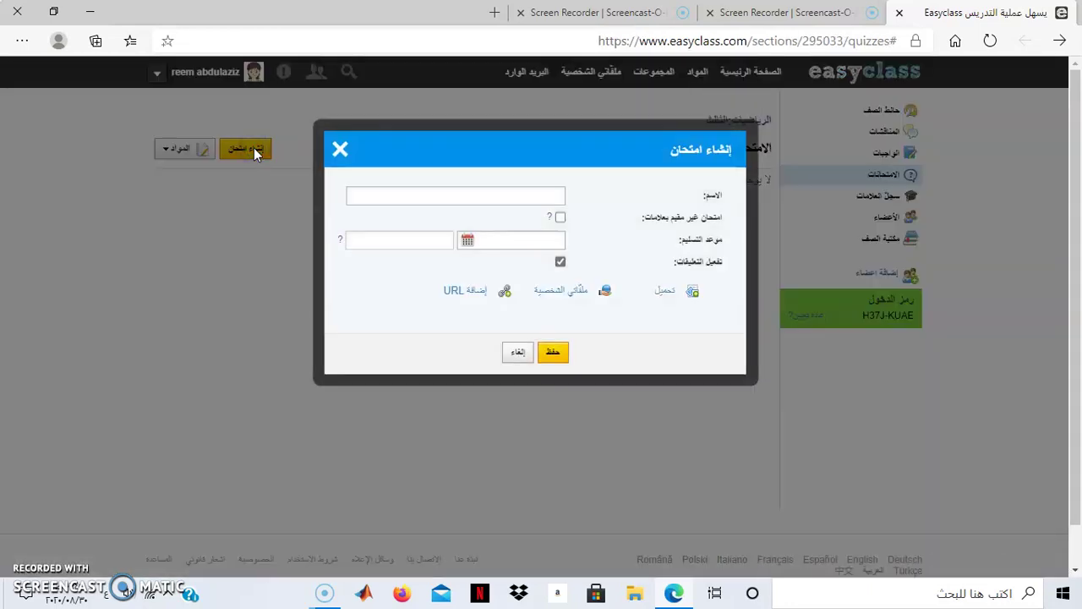
{"action": "left_click", "coordinate": [550, 197]}
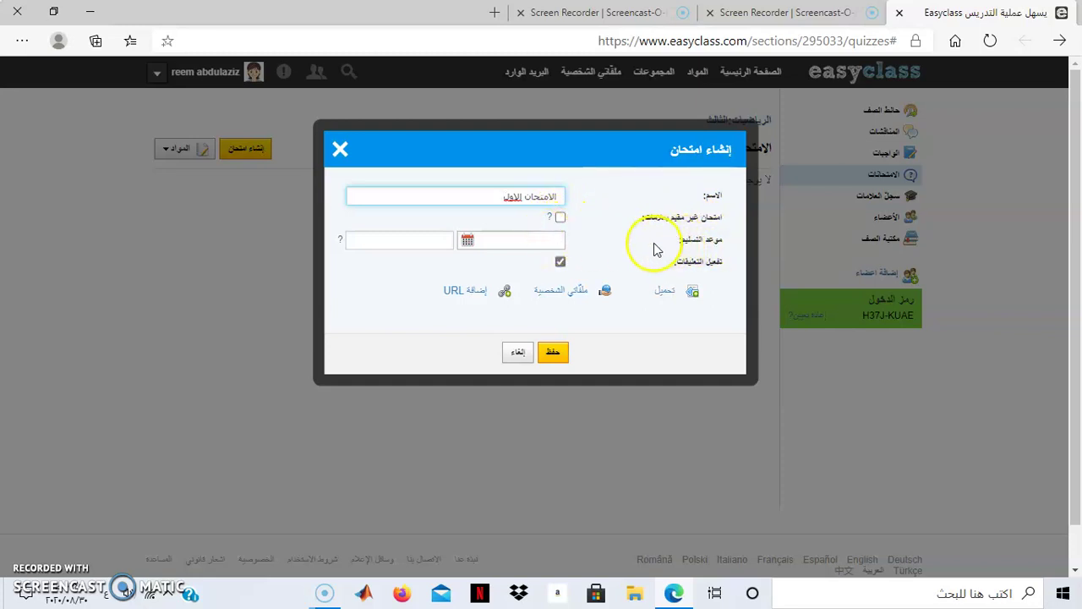
{"action": "left_click", "coordinate": [499, 240]}
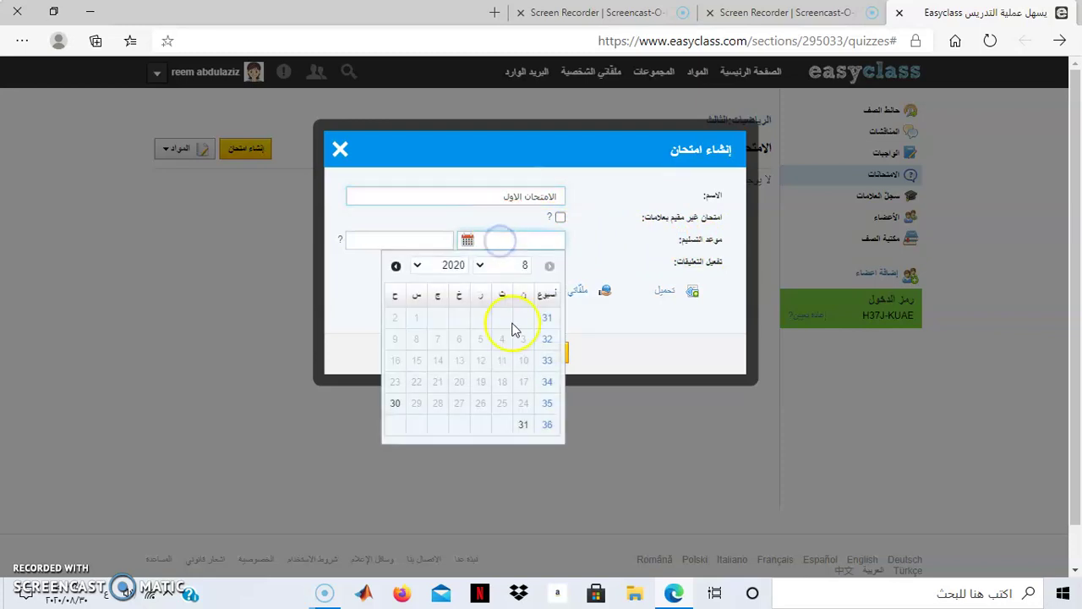
{"action": "left_click", "coordinate": [395, 403]}
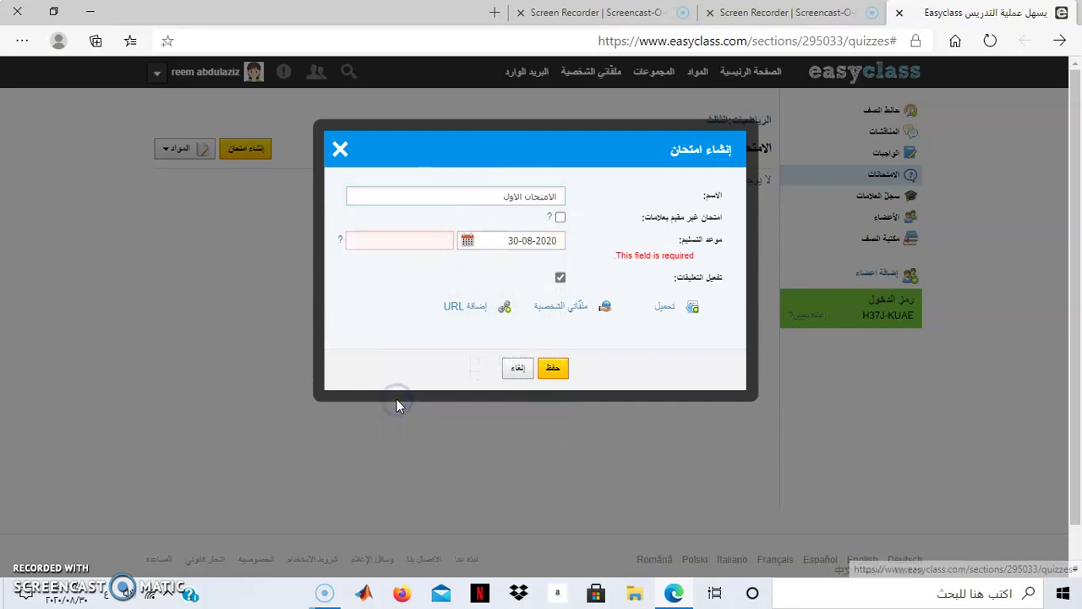
{"action": "left_click", "coordinate": [396, 239]}
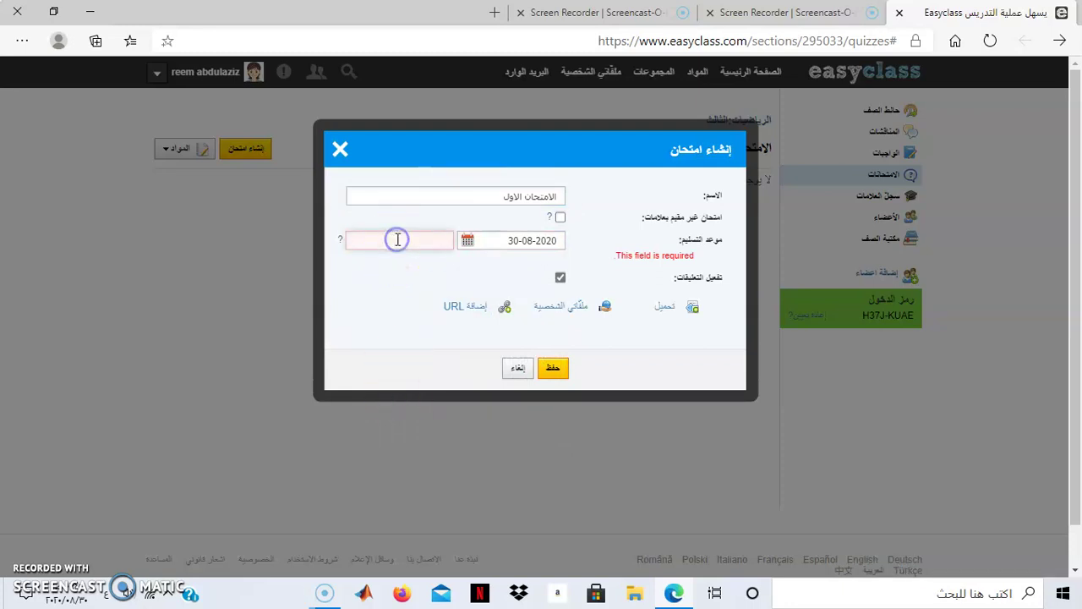
{"action": "left_click", "coordinate": [397, 239]}
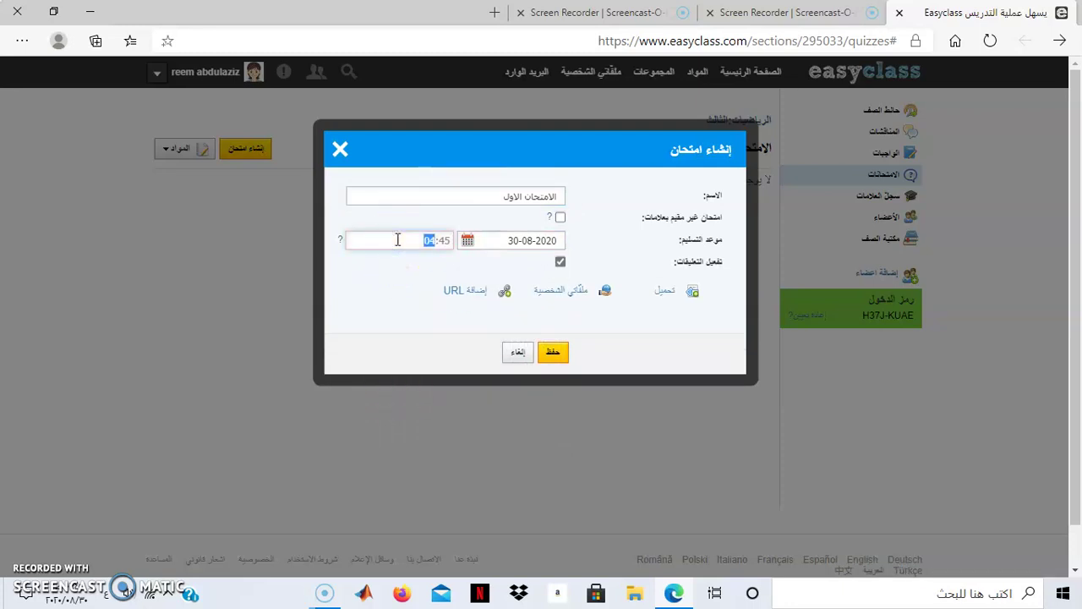
{"action": "left_click", "coordinate": [408, 288]}
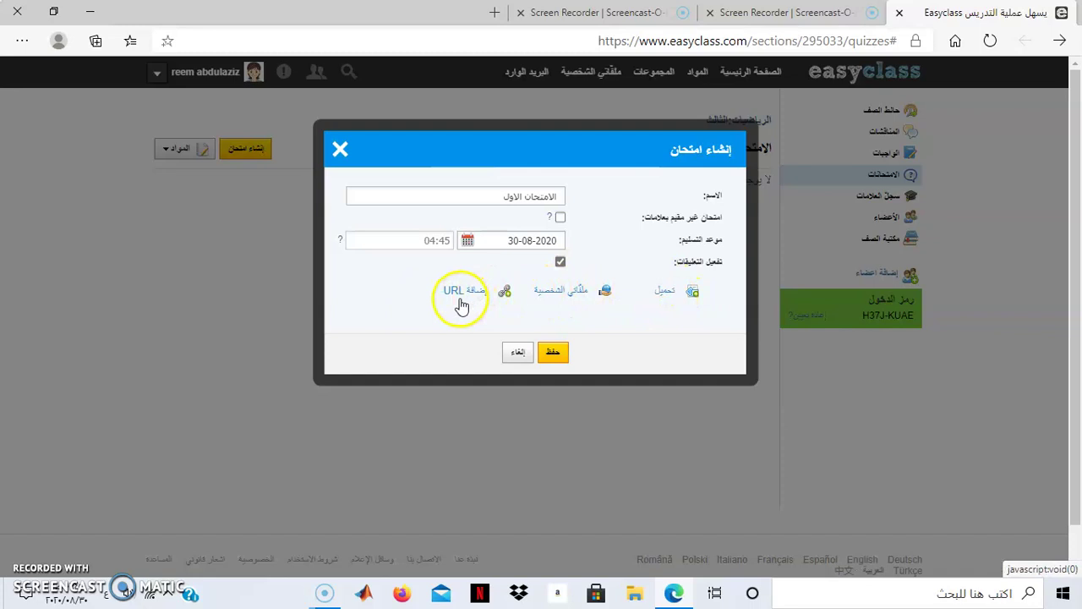
{"action": "left_click", "coordinate": [554, 355]}
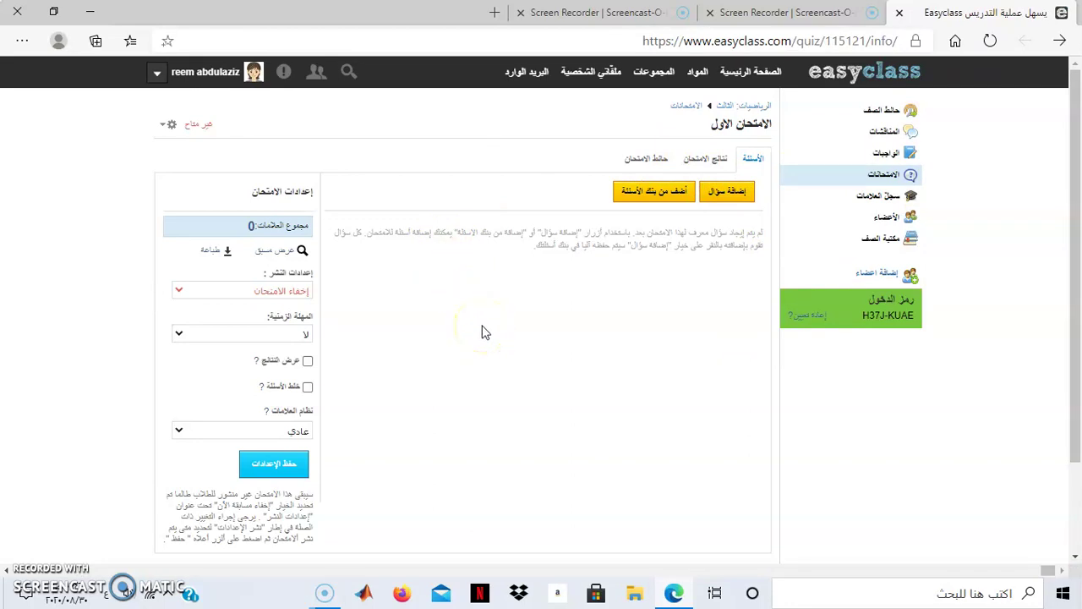
{"action": "left_click", "coordinate": [731, 196]}
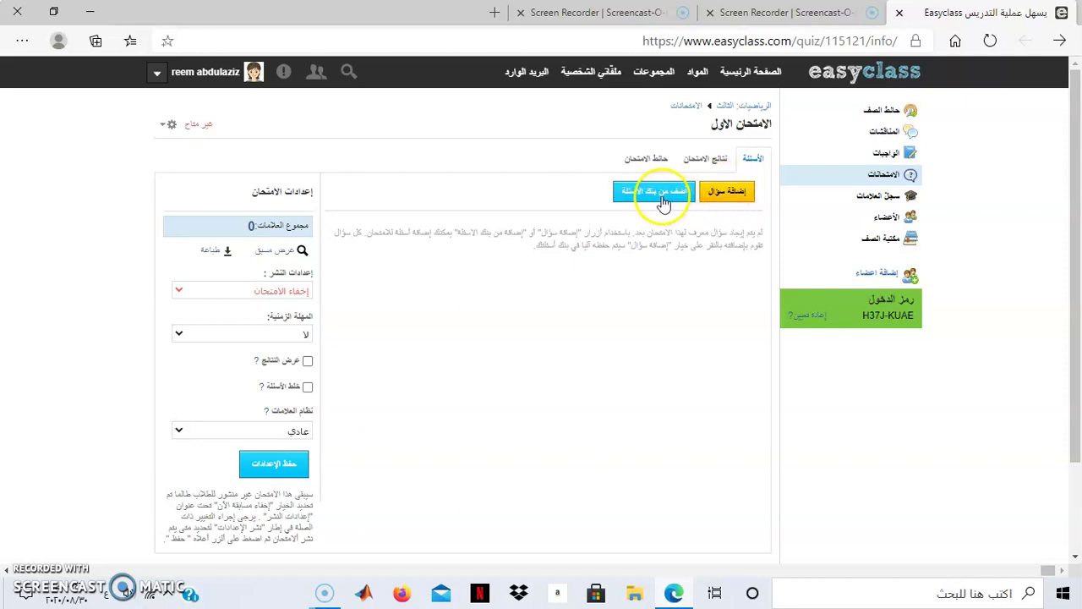
{"action": "left_click", "coordinate": [732, 194]}
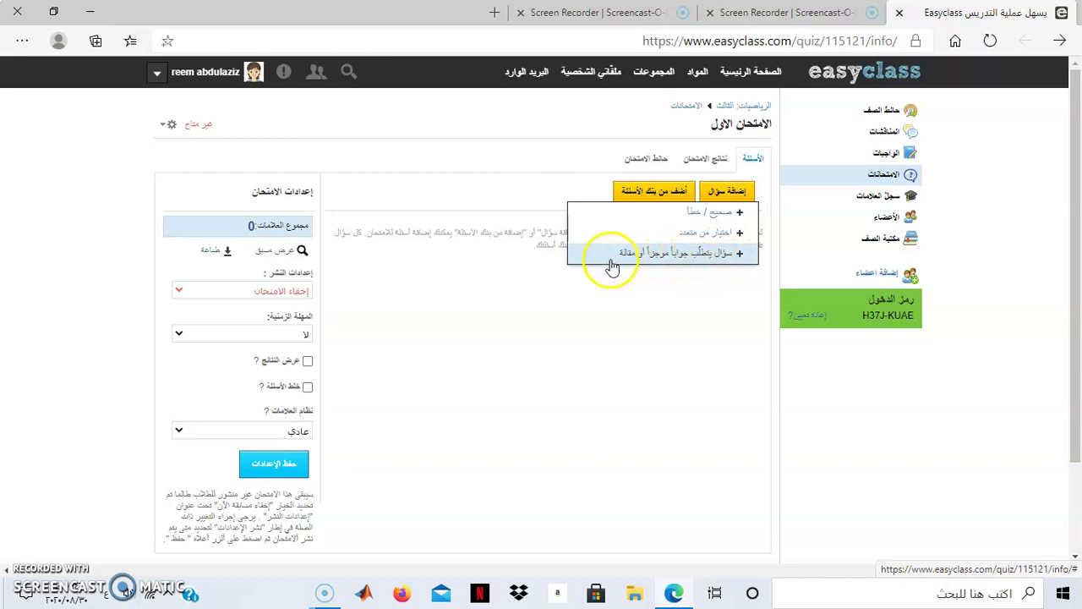
{"action": "left_click", "coordinate": [704, 216]}
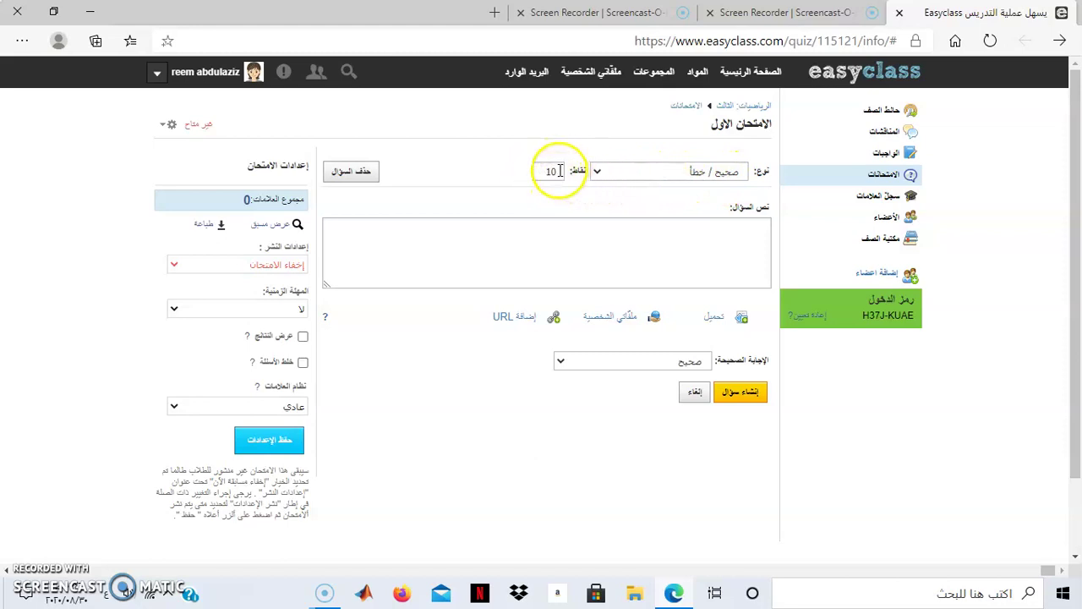
{"action": "left_click", "coordinate": [758, 232]}
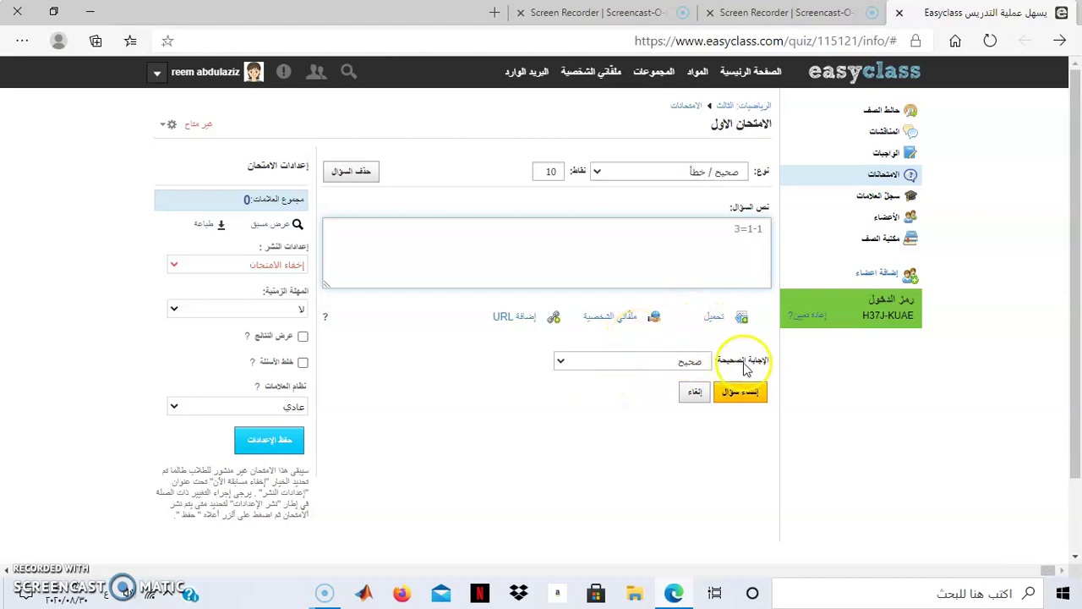
{"action": "left_click", "coordinate": [564, 361]}
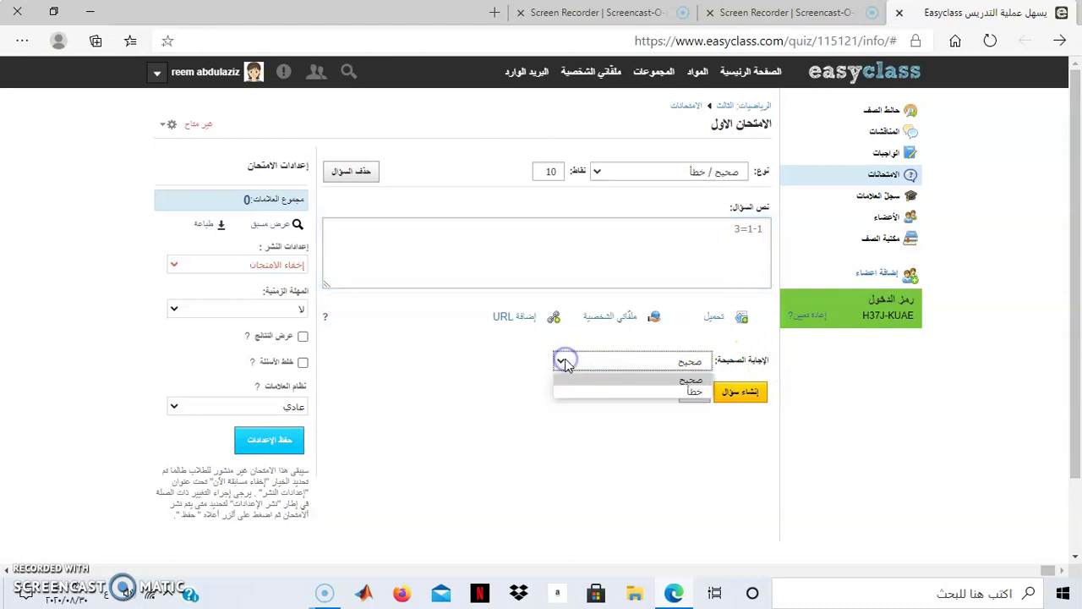
{"action": "left_click", "coordinate": [668, 393]}
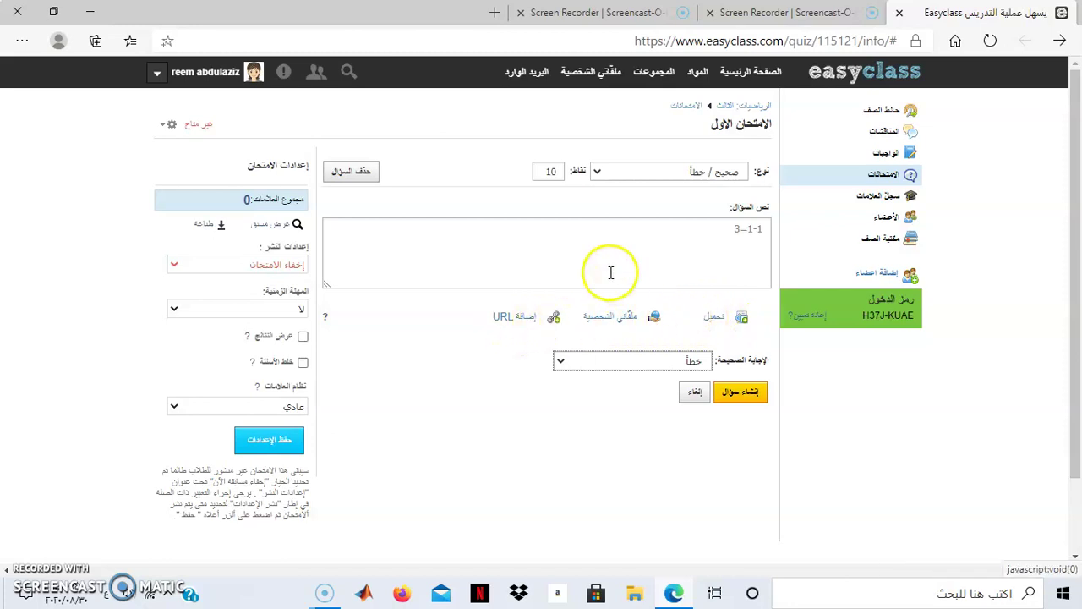
{"action": "left_click", "coordinate": [691, 398]}
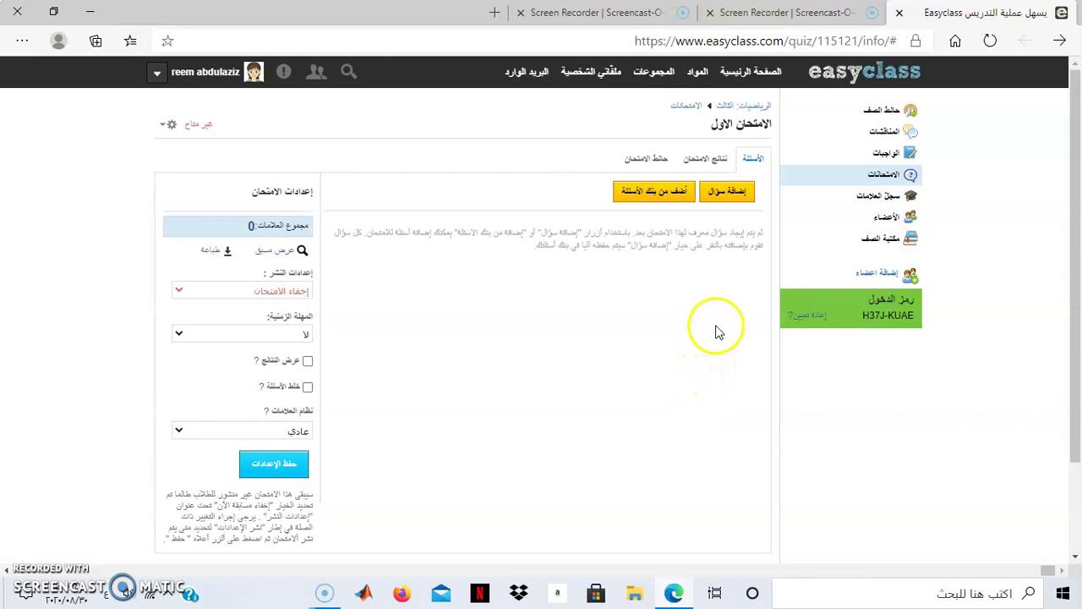
- Add a true/false (صحيح / خطأ) question with the text "3=1-1" to the exam
{"action": "left_click", "coordinate": [729, 194]}
{"action": "left_click", "coordinate": [722, 210]}
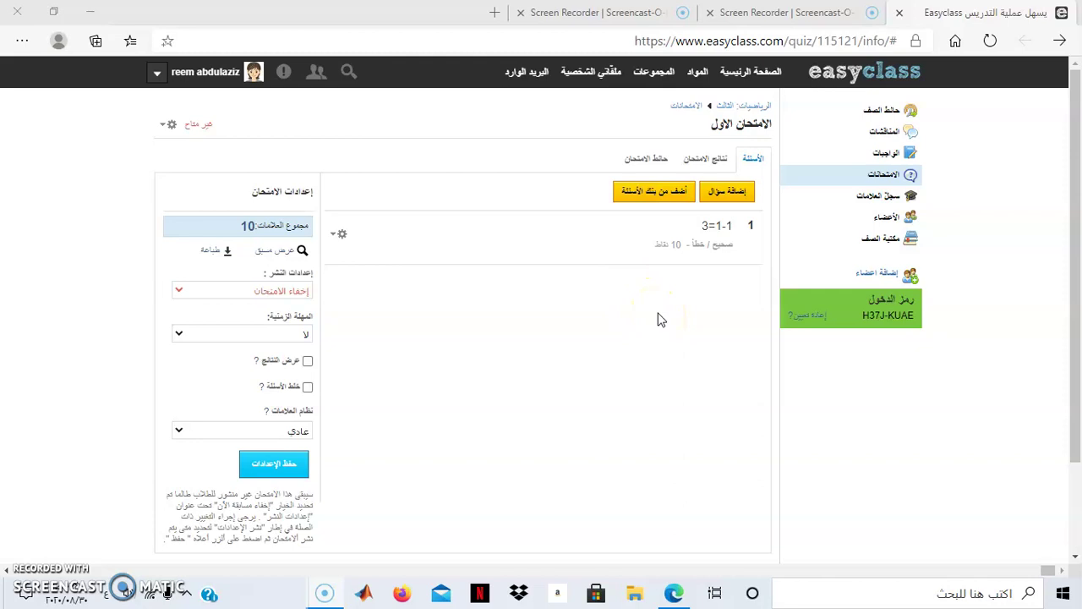
- Add a multiple-choice question with the text "=4-2" and the answers 1, 2 and 3 for A, B and C
{"action": "left_click", "coordinate": [725, 193]}
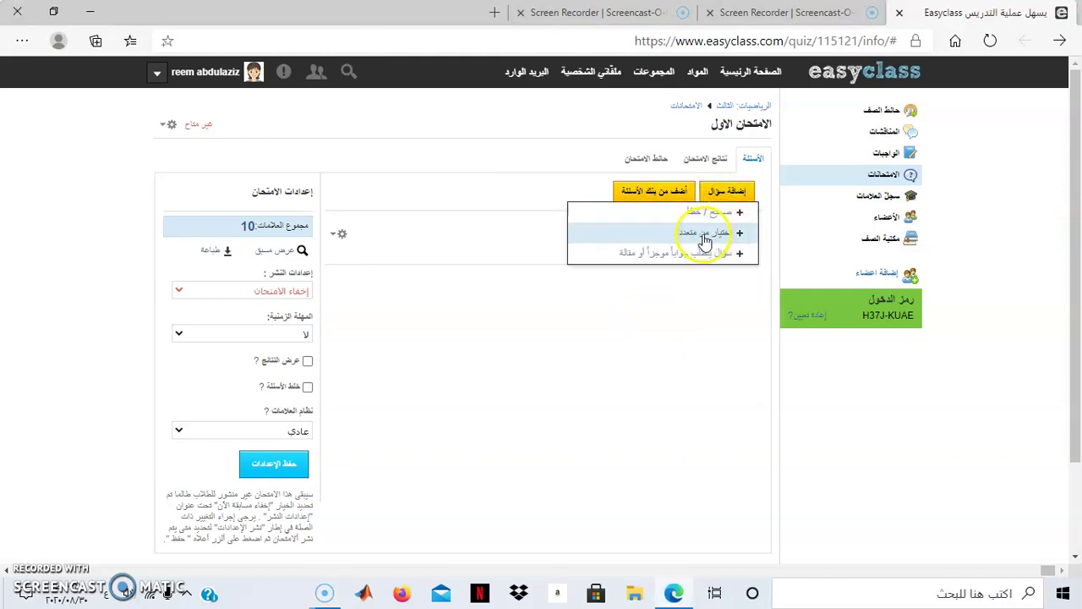
{"action": "left_click", "coordinate": [704, 241]}
{"action": "left_click", "coordinate": [728, 230]}
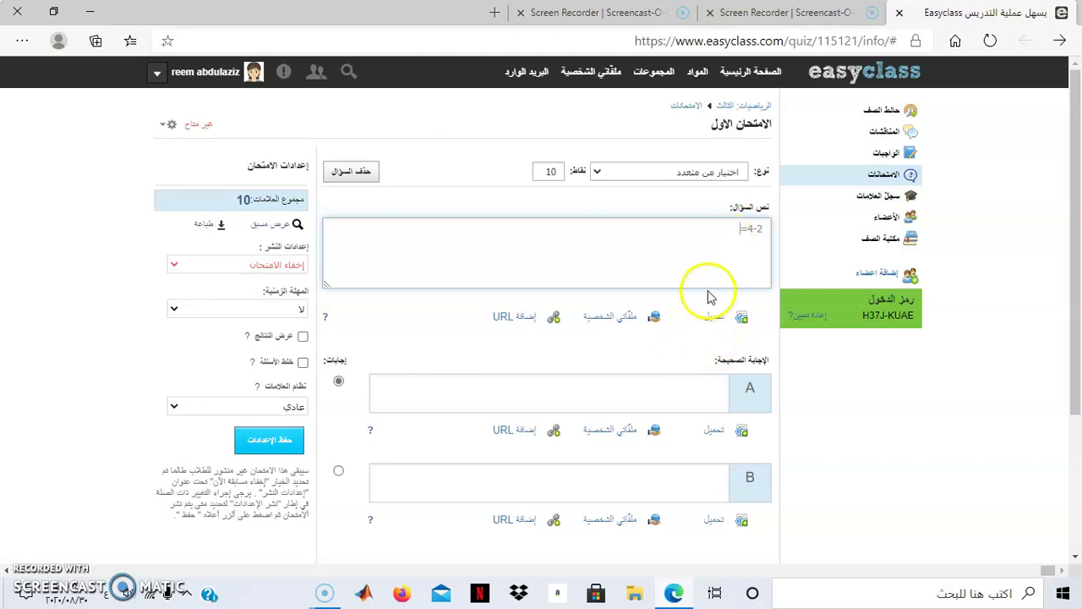
{"action": "left_click", "coordinate": [694, 394]}
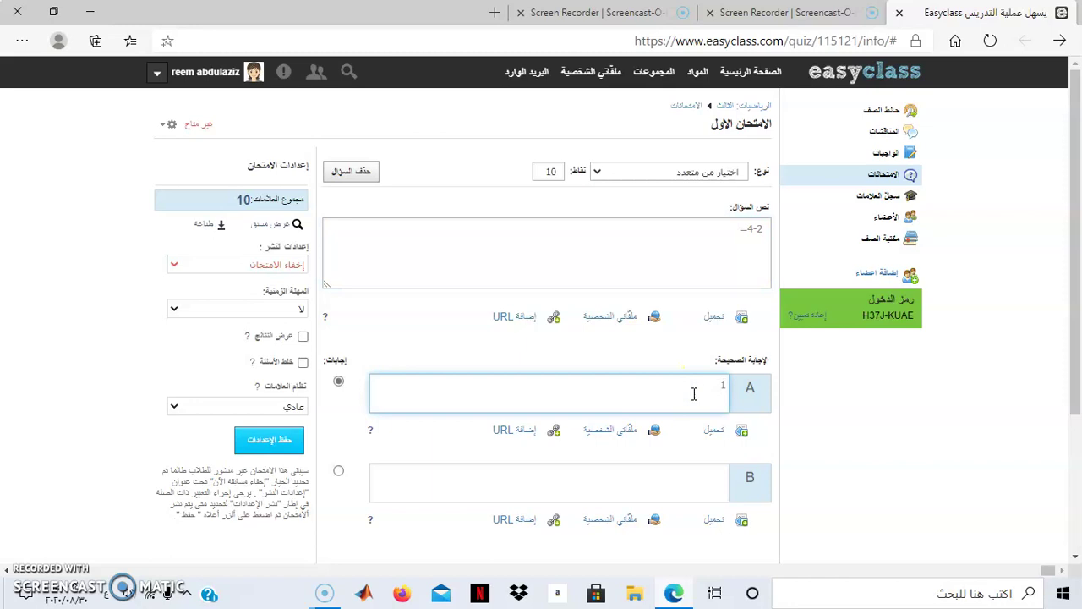
{"action": "left_click", "coordinate": [707, 476]}
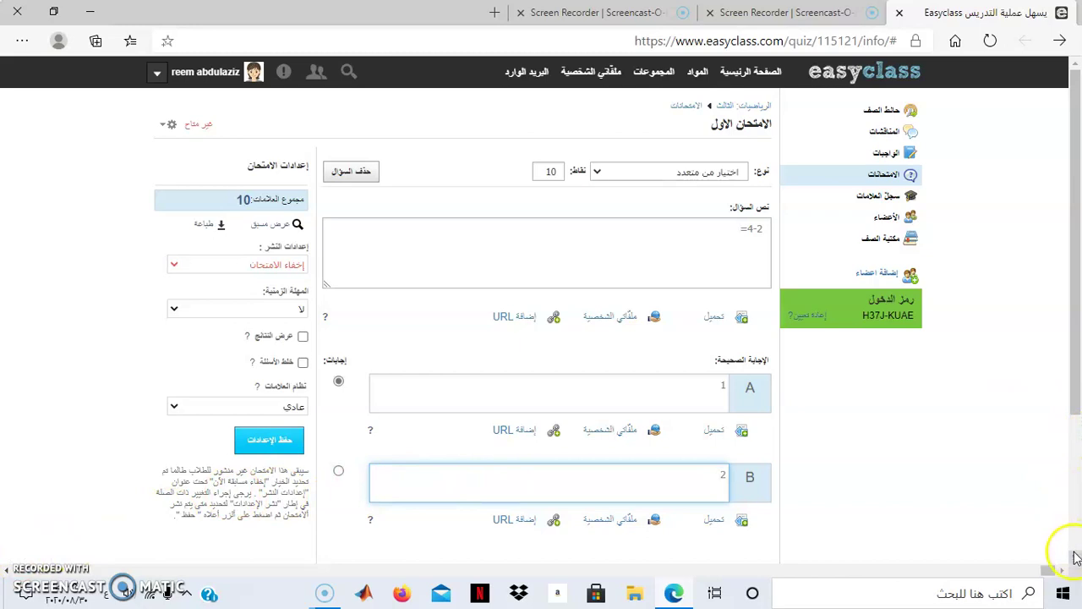
{"action": "scroll", "coordinate": [1076, 558], "scroll_direction": "down", "scroll_amount": 3}
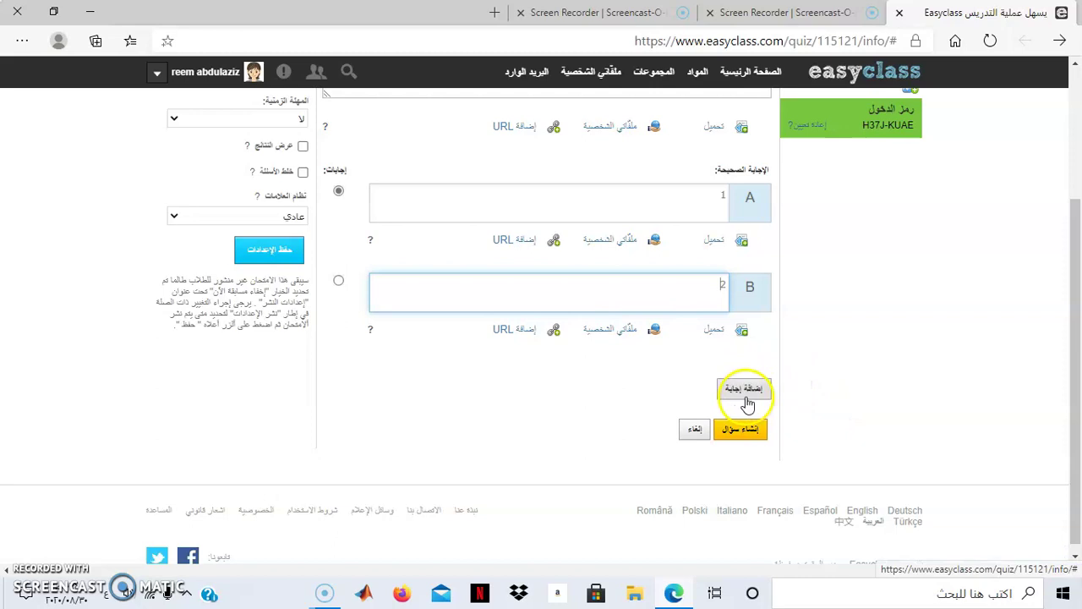
{"action": "left_click", "coordinate": [743, 389]}
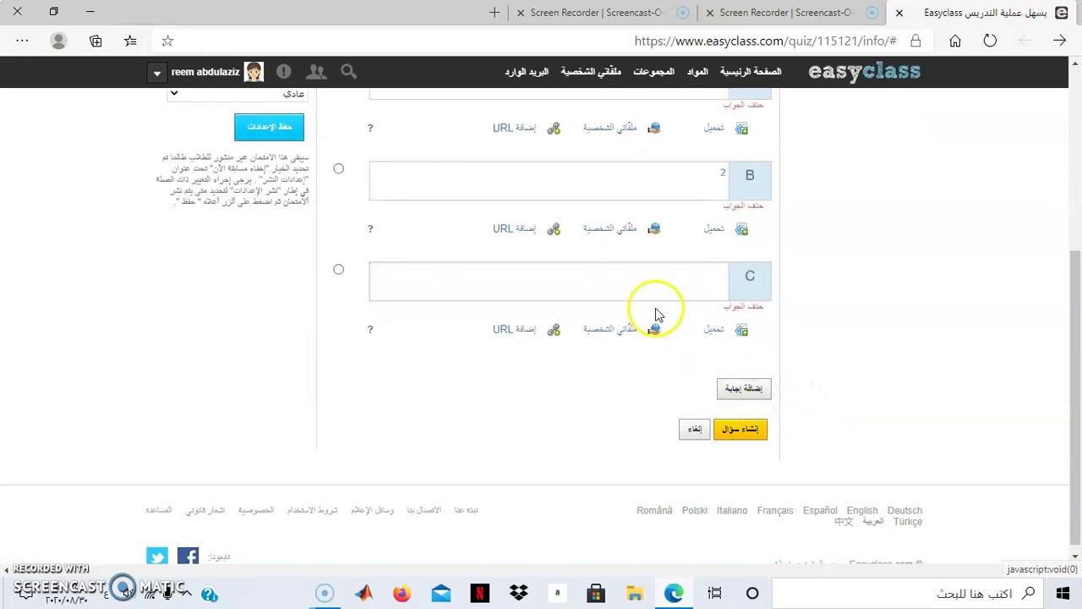
{"action": "left_click", "coordinate": [648, 276]}
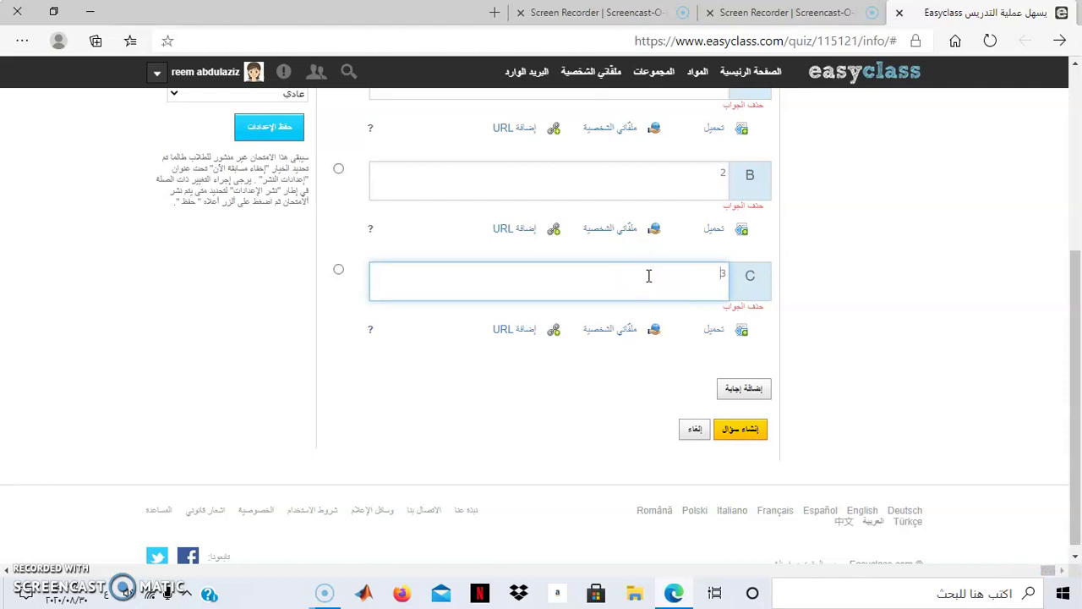
{"action": "left_click", "coordinate": [743, 436]}
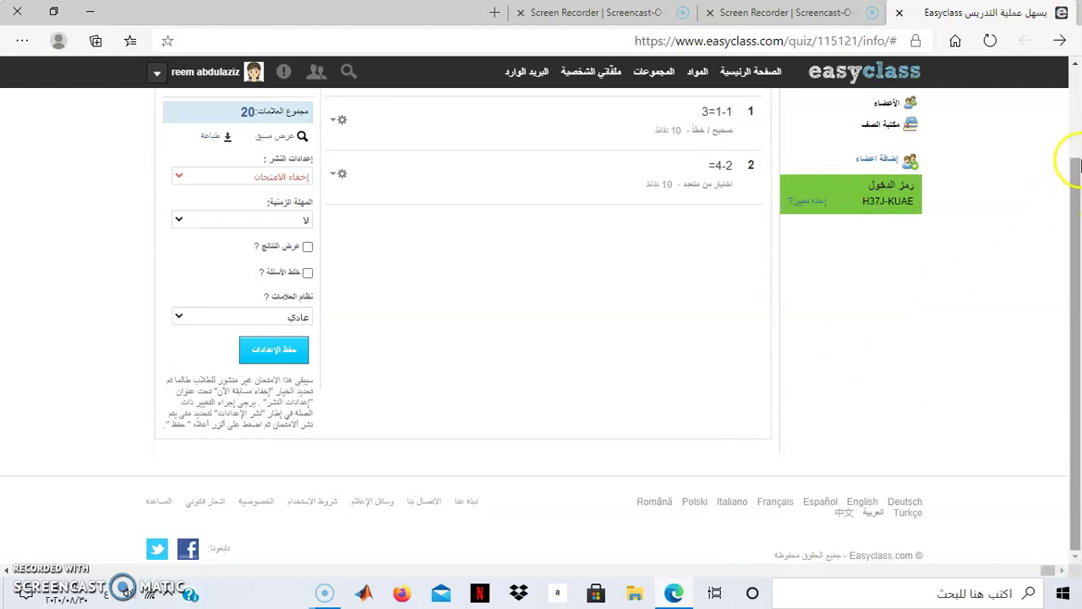
- Start a new short-answer or essay question in the exam
{"action": "left_click", "coordinate": [1073, 68]}
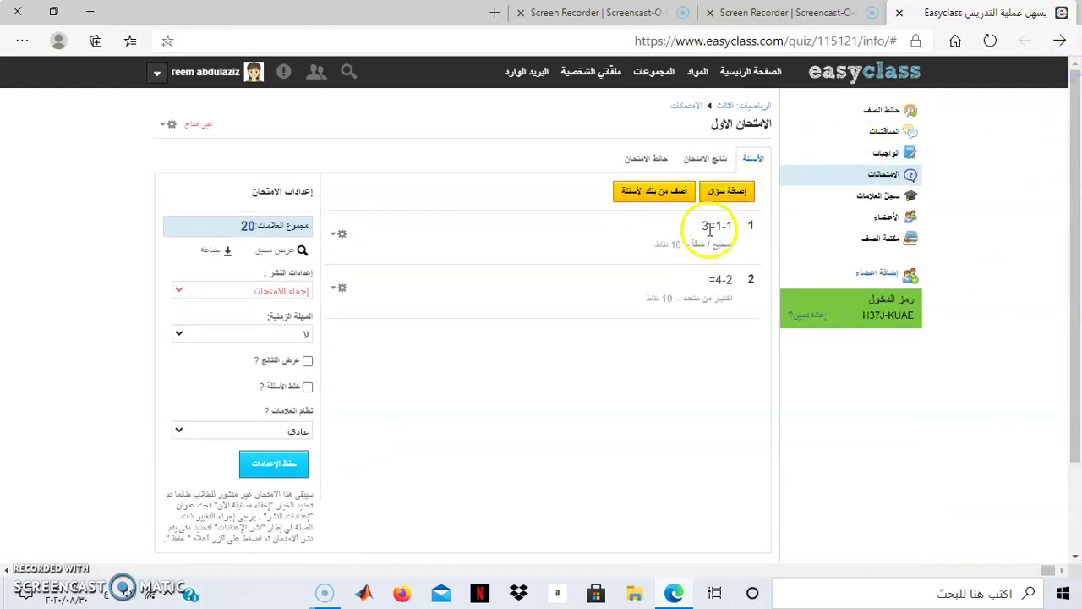
{"action": "left_click", "coordinate": [733, 200]}
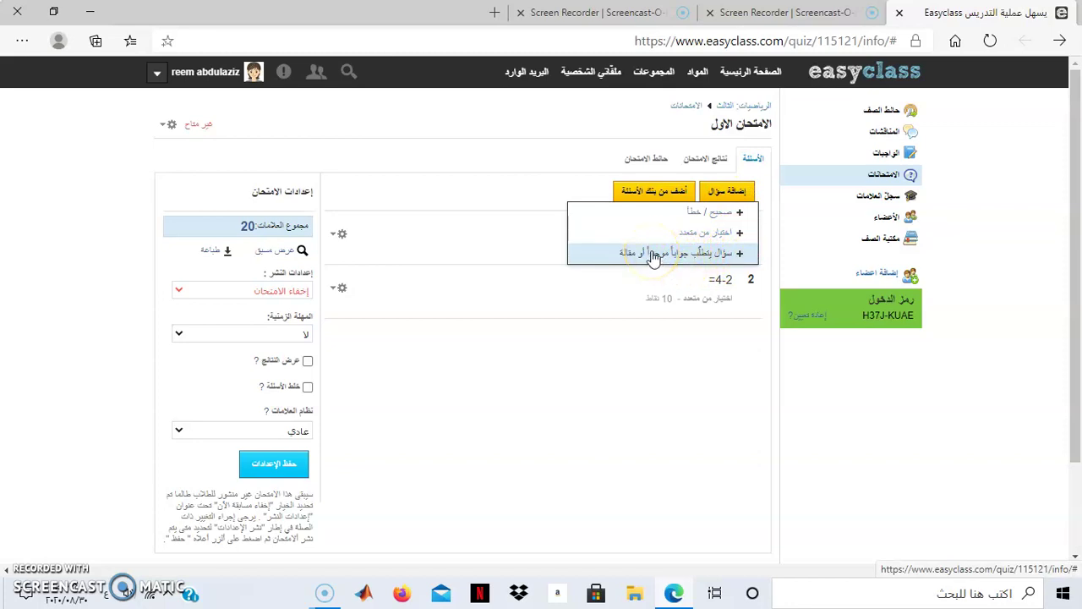
{"action": "left_click", "coordinate": [653, 258]}
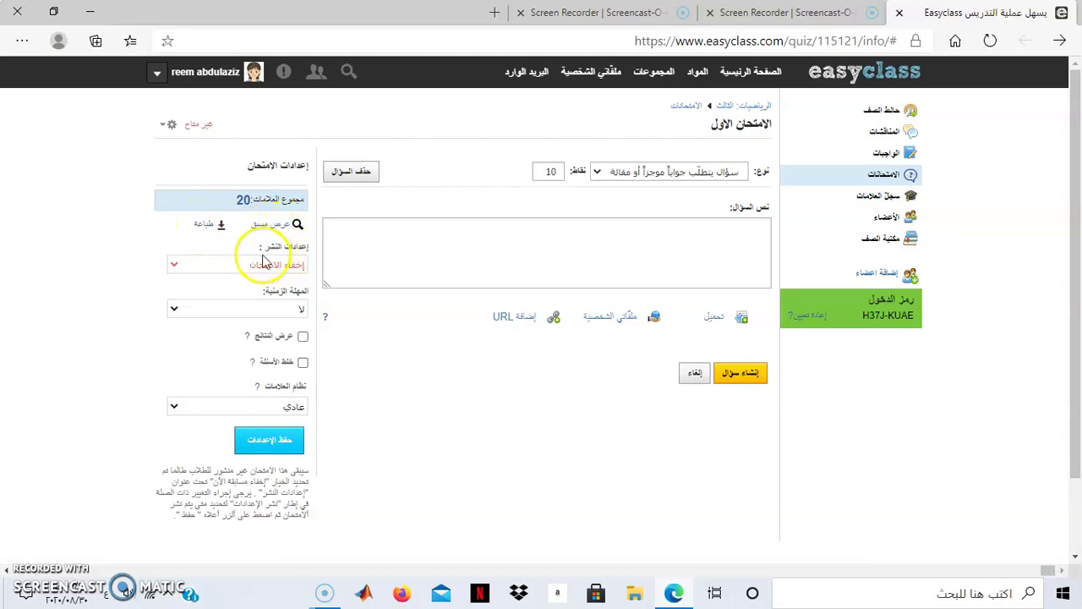
- Review the exam's publishing, time-limit and grading-system options, keeping إخفاء الامتحان, لا and عادي
{"action": "left_click", "coordinate": [175, 264]}
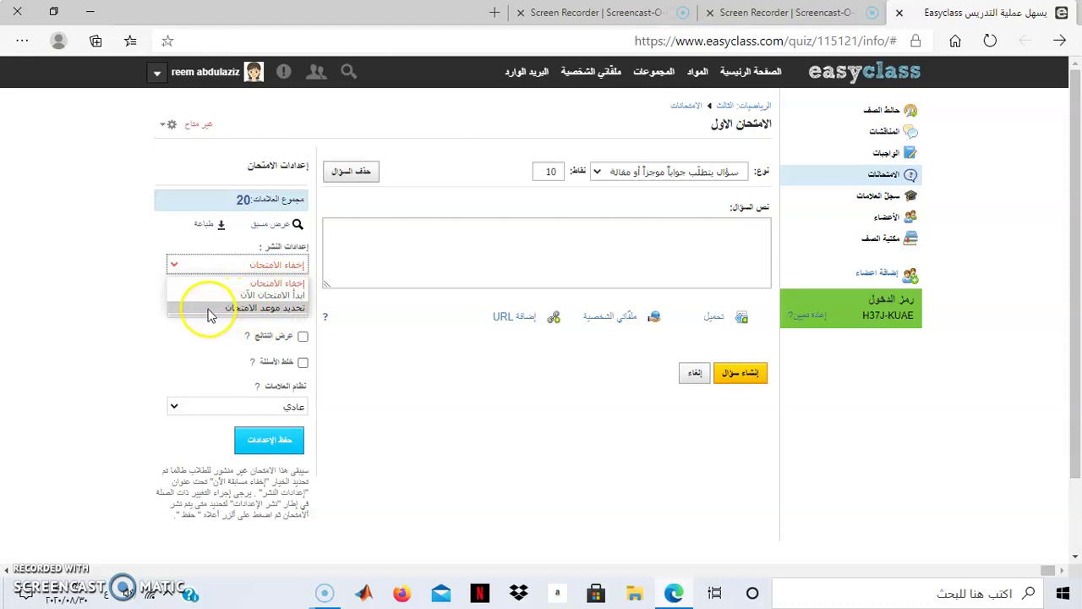
{"action": "left_click", "coordinate": [202, 337]}
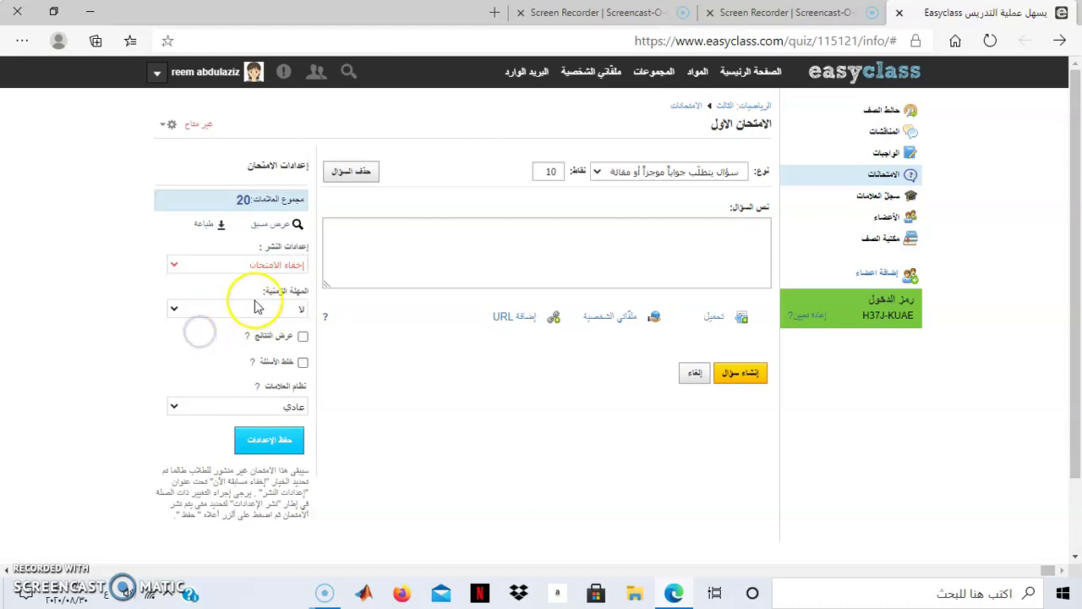
{"action": "left_click", "coordinate": [171, 310]}
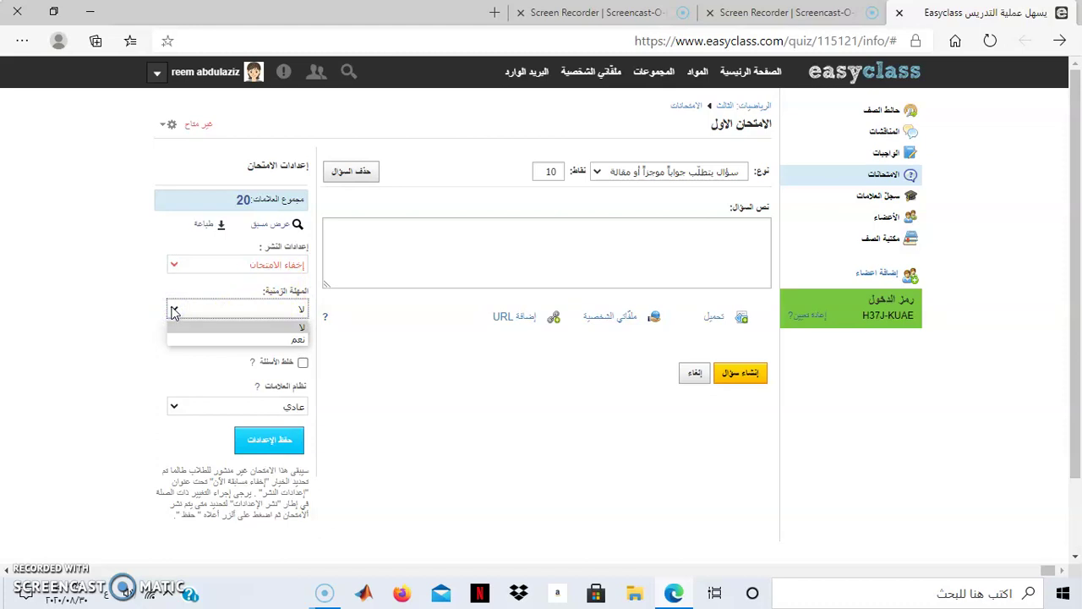
{"action": "left_click", "coordinate": [174, 326]}
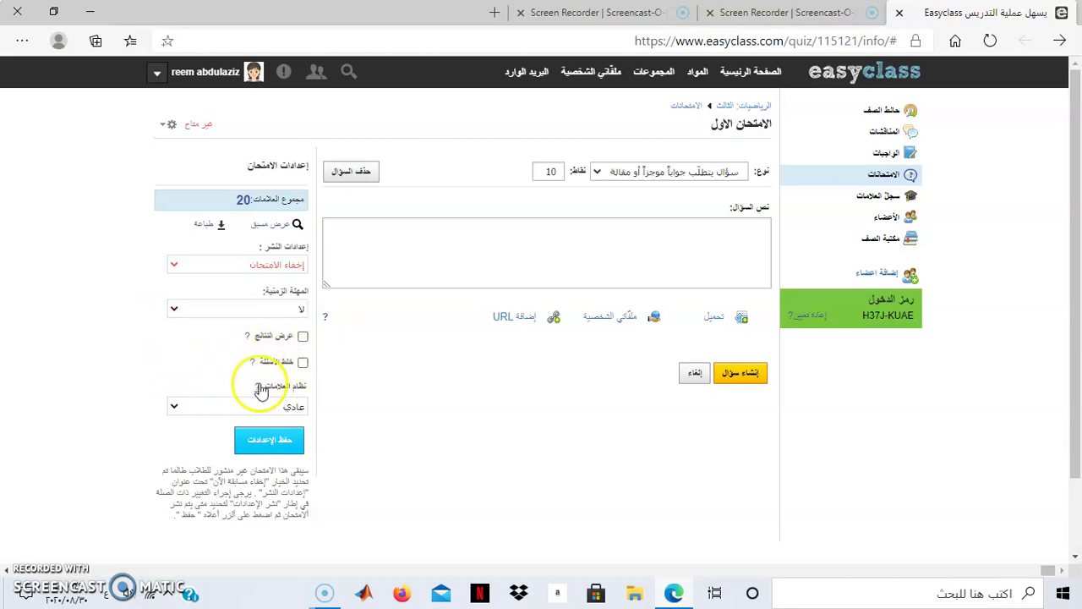
{"action": "left_click", "coordinate": [175, 408]}
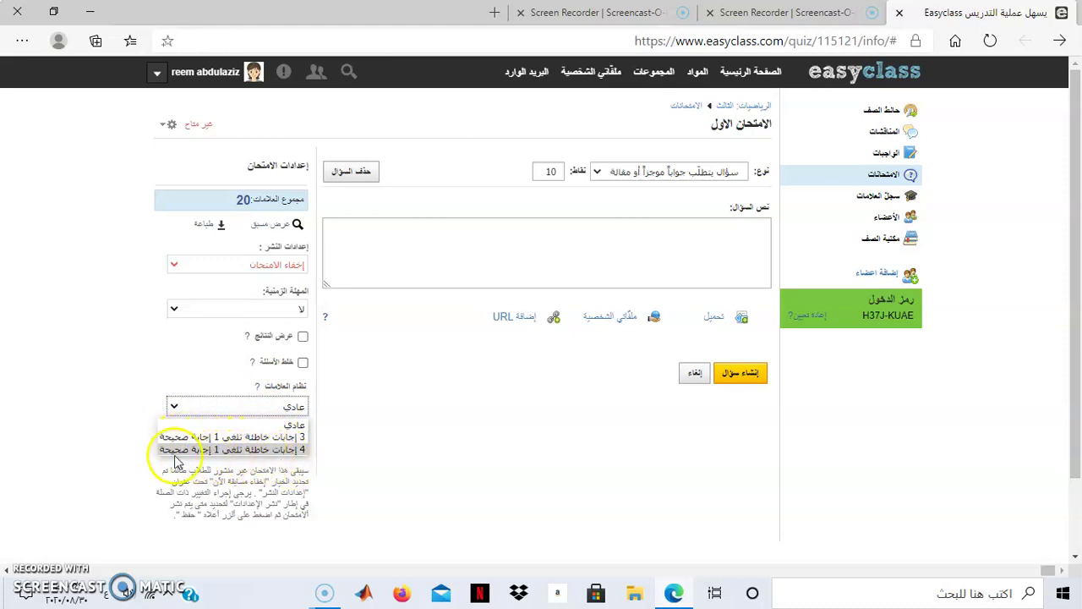
{"action": "left_click", "coordinate": [262, 411]}
{"action": "left_click", "coordinate": [285, 443]}
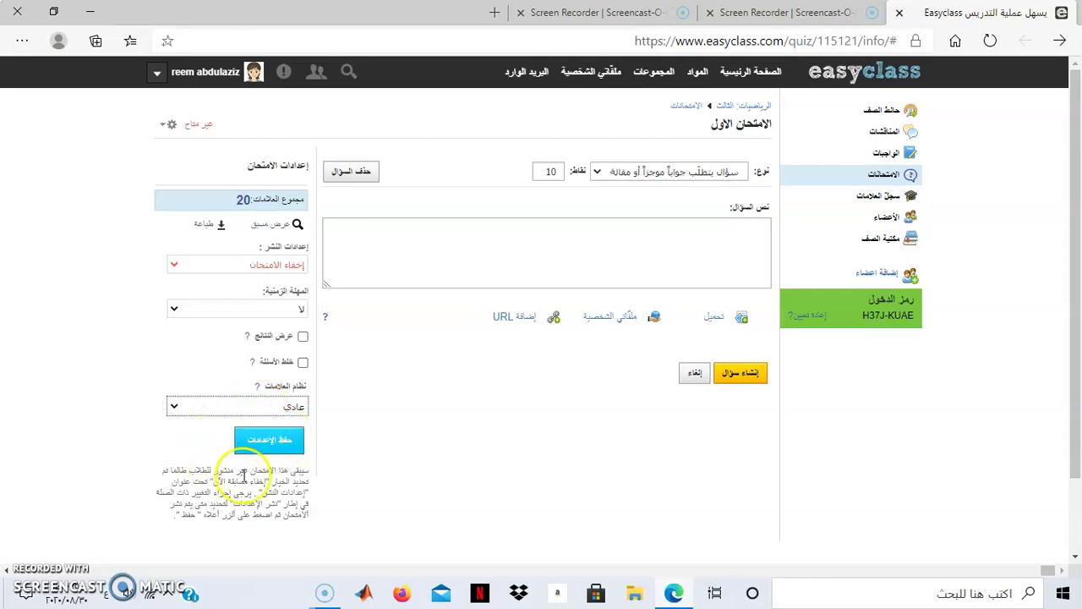